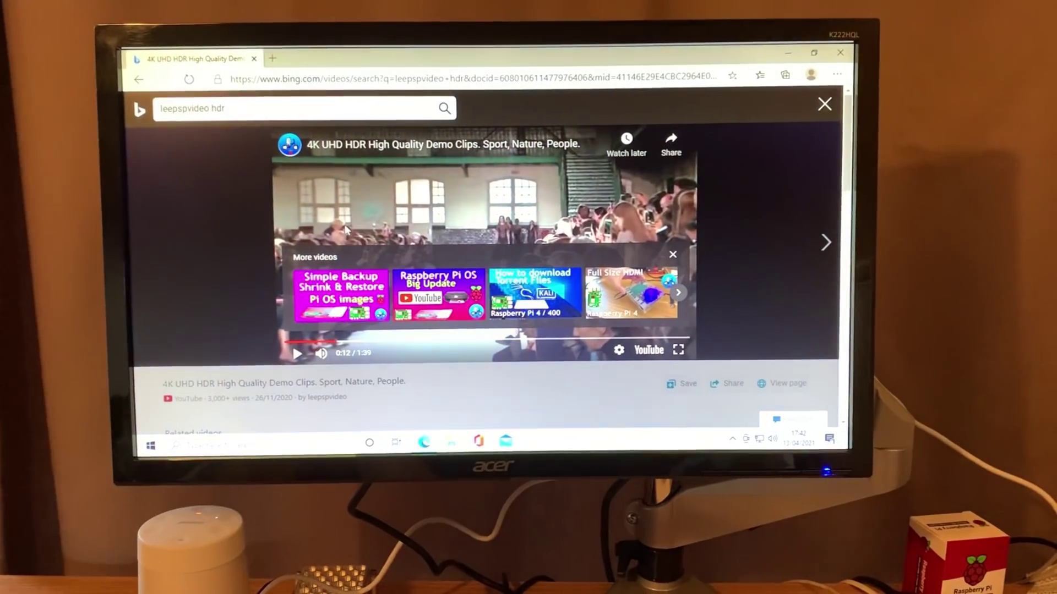
# Resume playback of the 4K UHD HDR High Quality Demo Clips video in Bing Videos
pyautogui.click(345, 229)
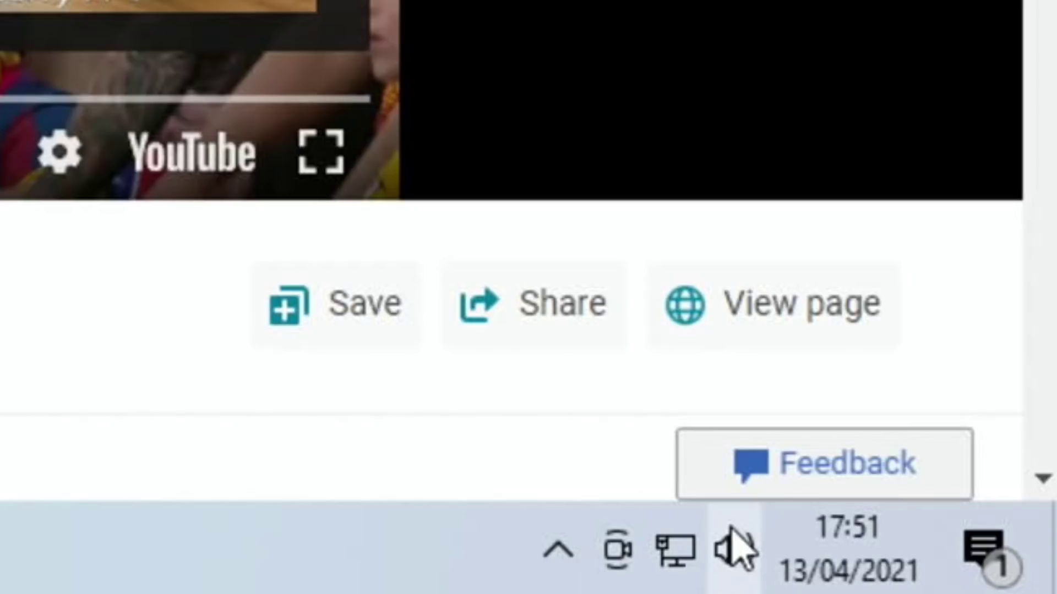
# Confirm the Raspberry Pi Audio speakers are at volume 100, then search Windows for 'devi'
pyautogui.click(735, 548)
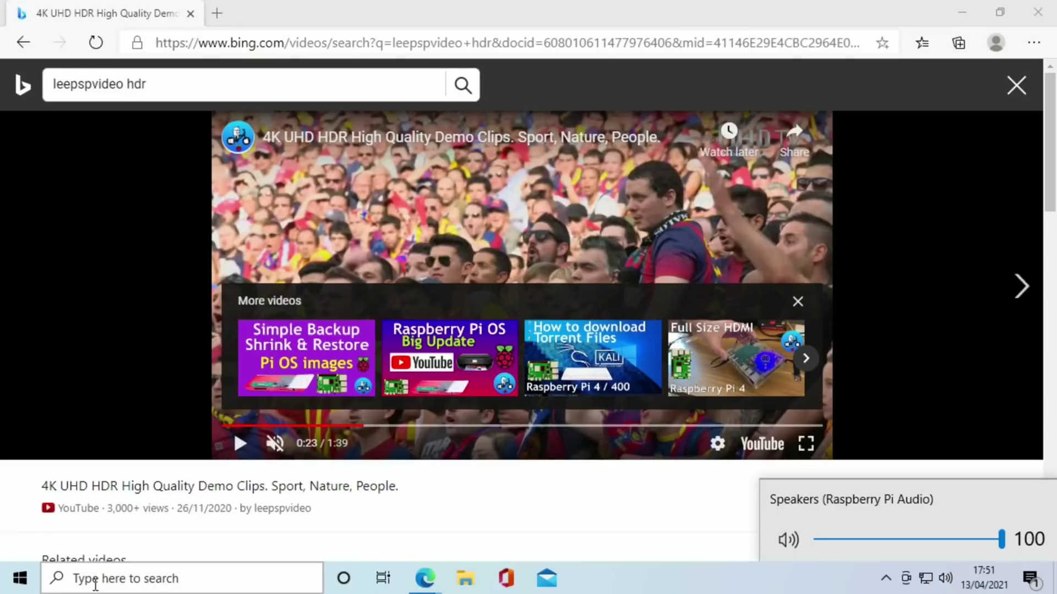
pyautogui.click(92, 581)
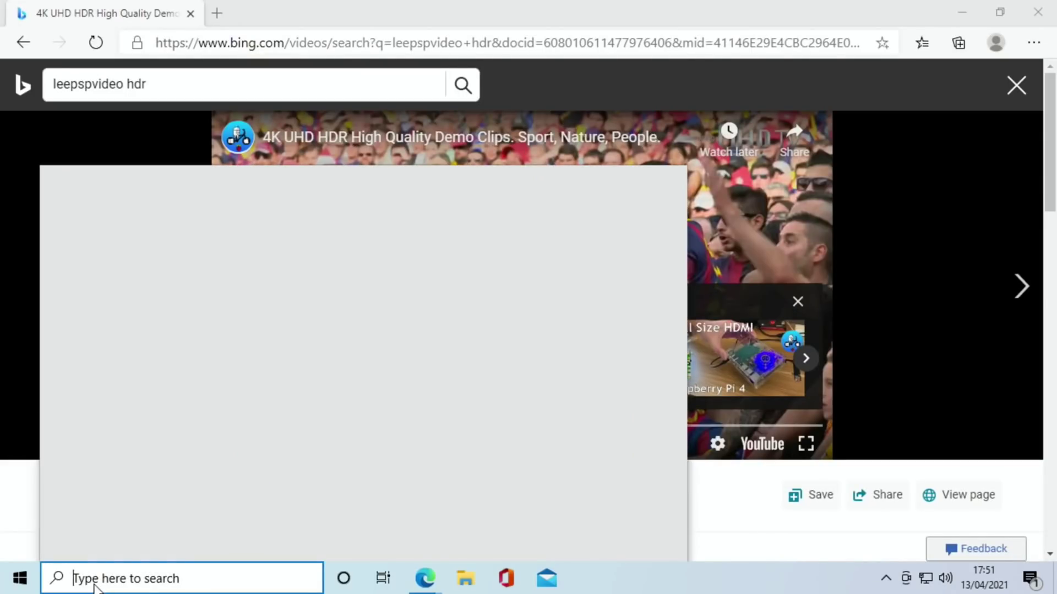
pyautogui.write('device')
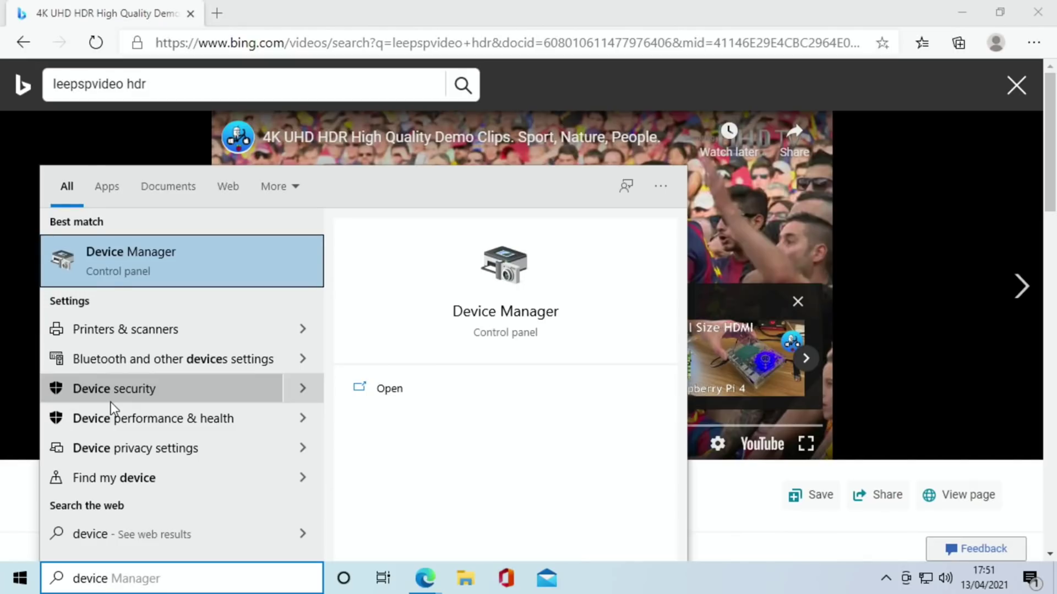
# Open Device Manager and view the Audio inputs and outputs category's properties
pyautogui.click(124, 276)
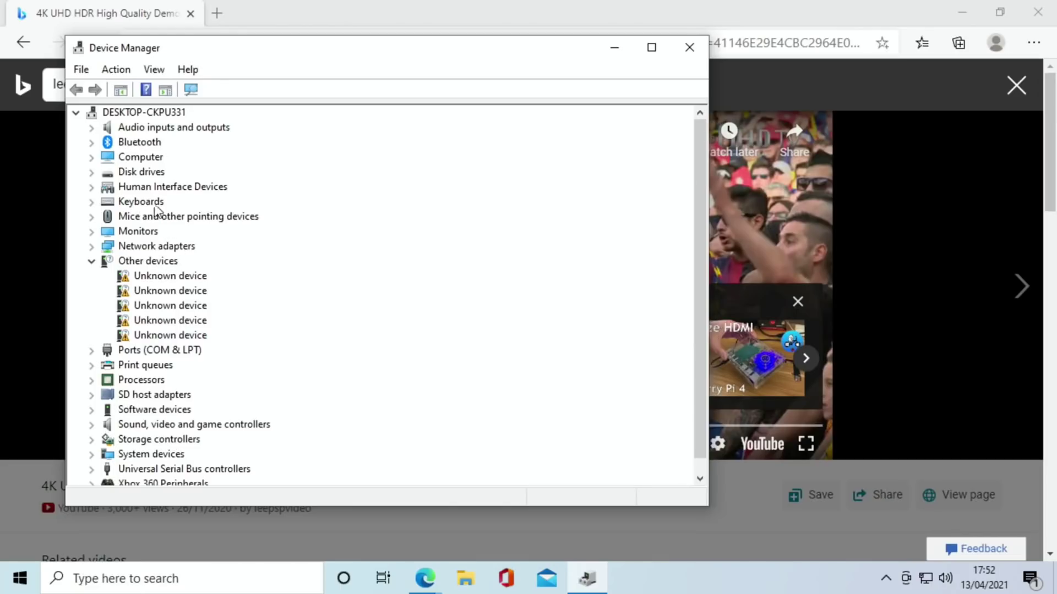
pyautogui.click(110, 131)
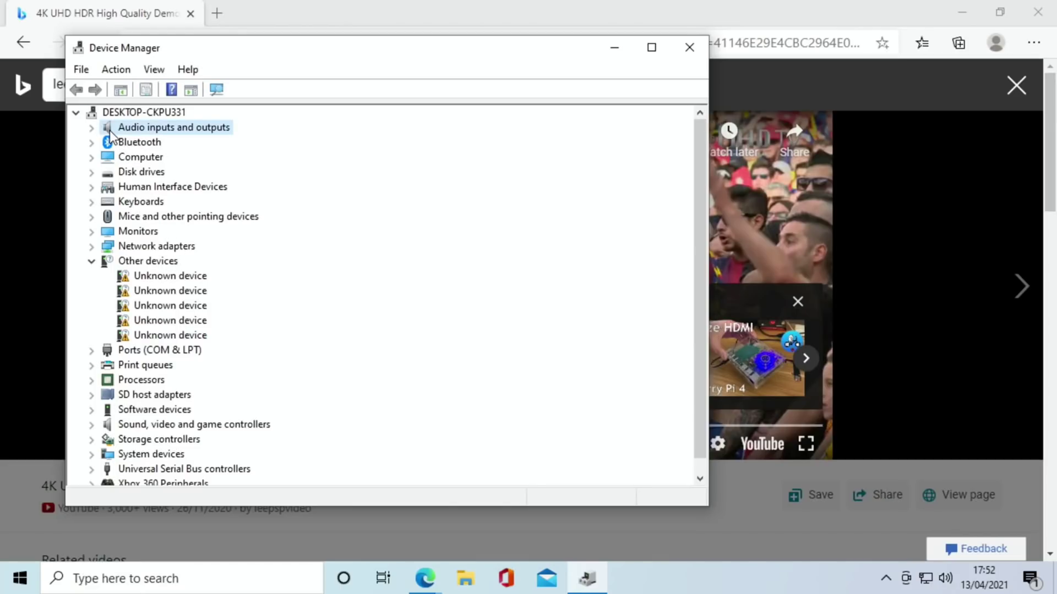
pyautogui.rightClick(111, 135)
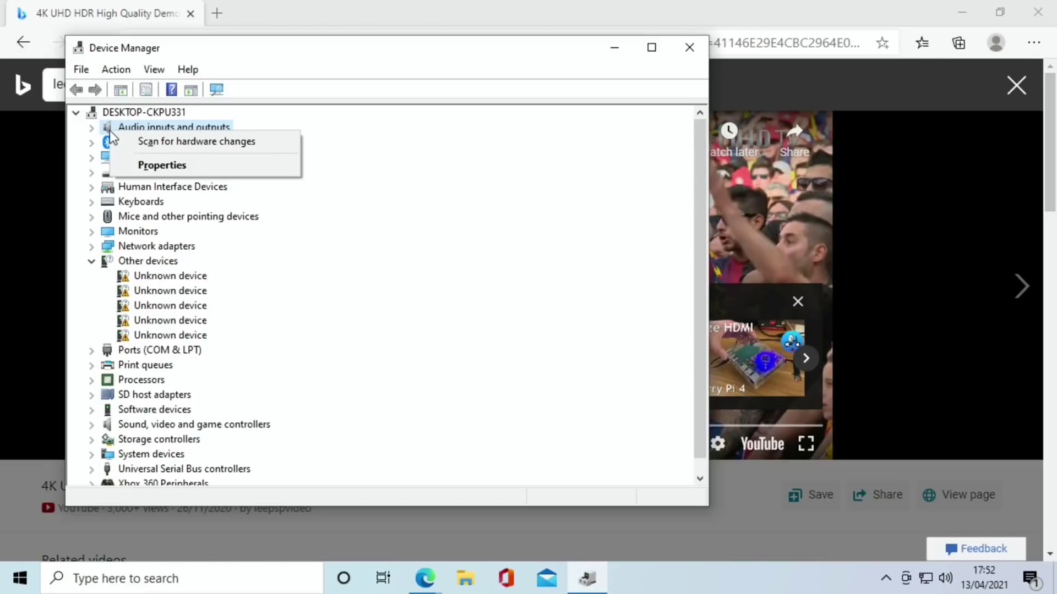
pyautogui.click(147, 165)
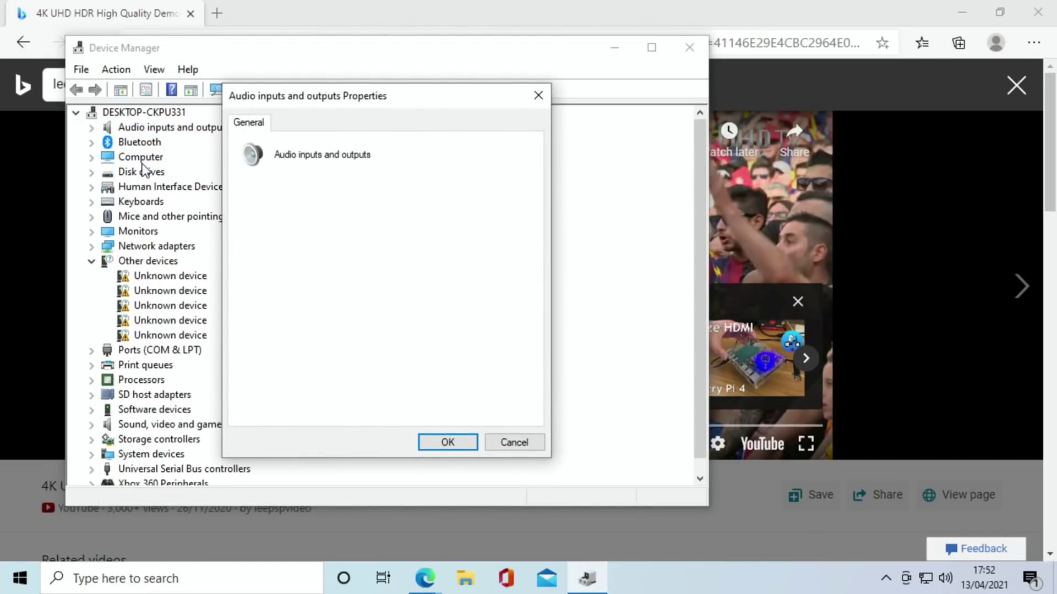
pyautogui.click(538, 96)
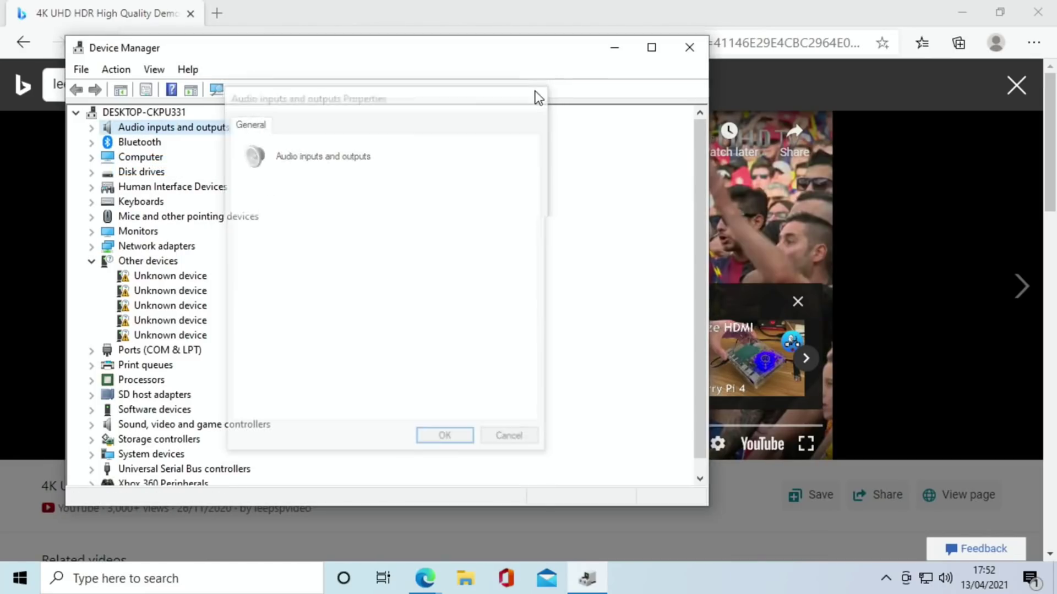
# Inspect the Speakers (Raspberry Pi Audio) Driver, Details and Events tabs (driver 10.0.21327.1000)
pyautogui.click(92, 128)
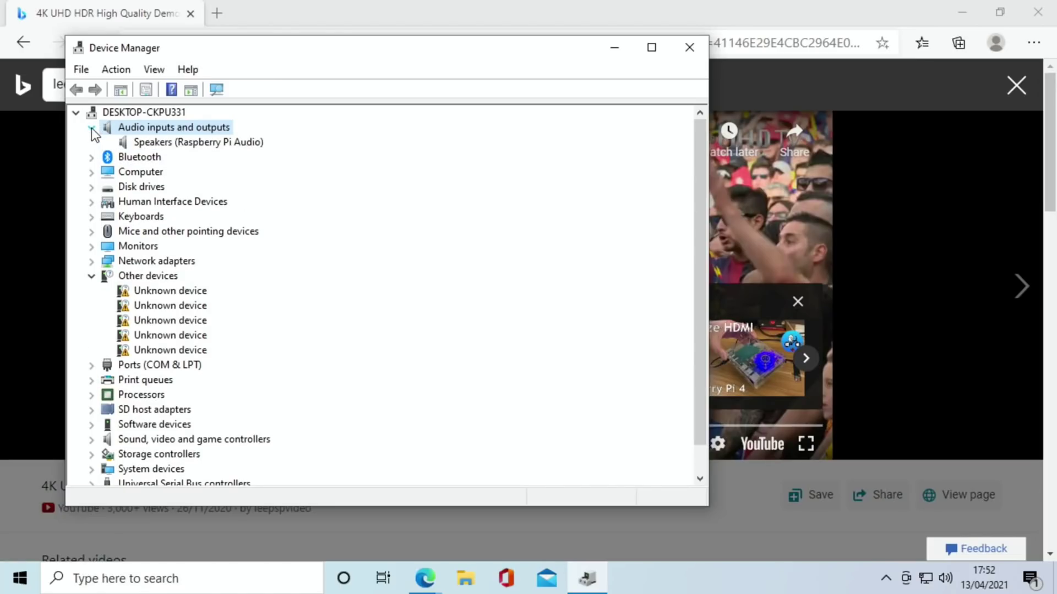
pyautogui.rightClick(198, 142)
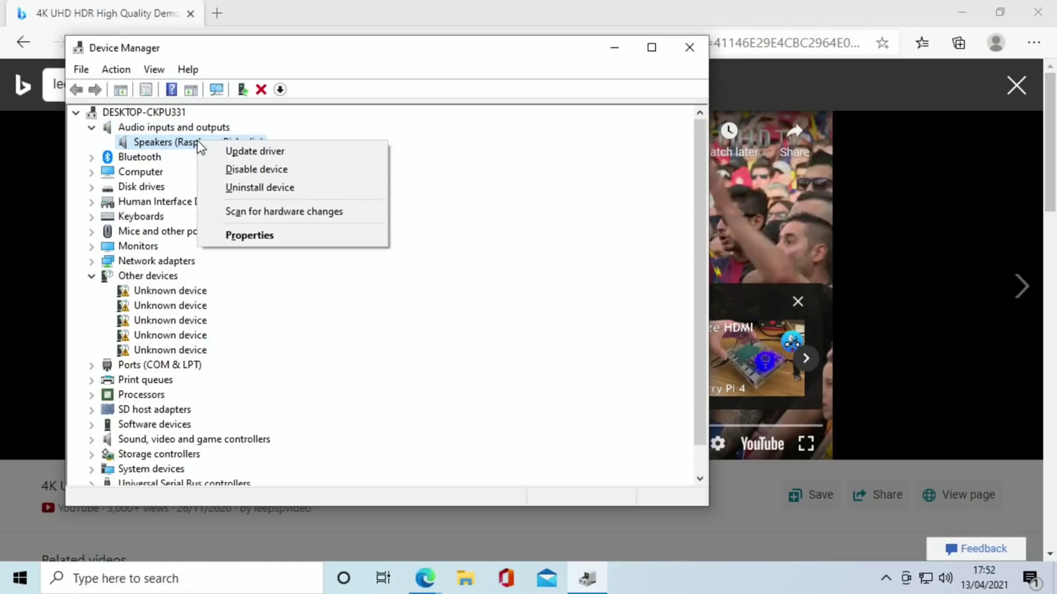
pyautogui.click(278, 233)
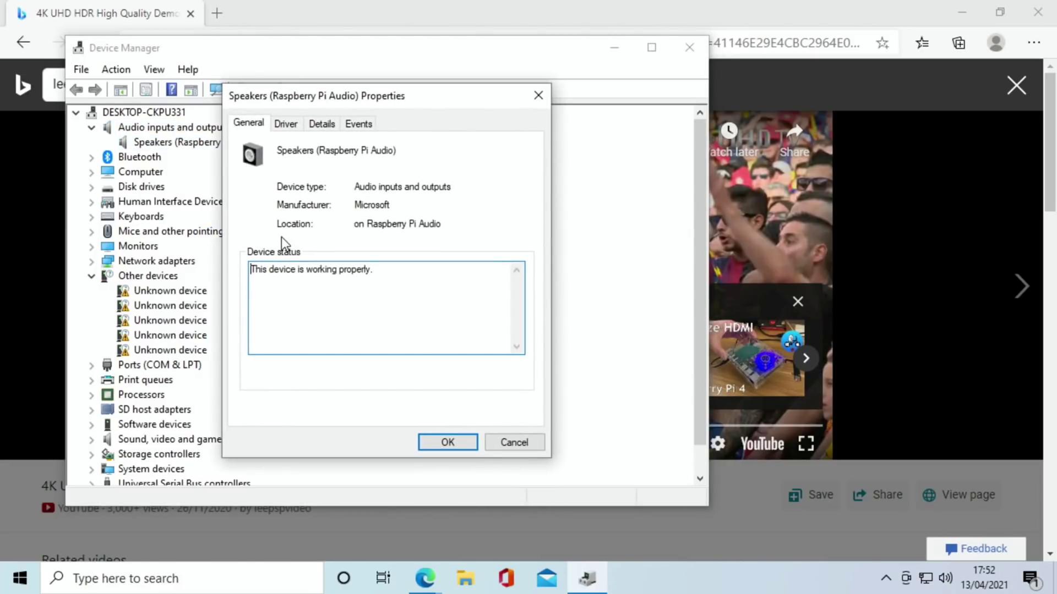
pyautogui.click(286, 125)
pyautogui.click(318, 126)
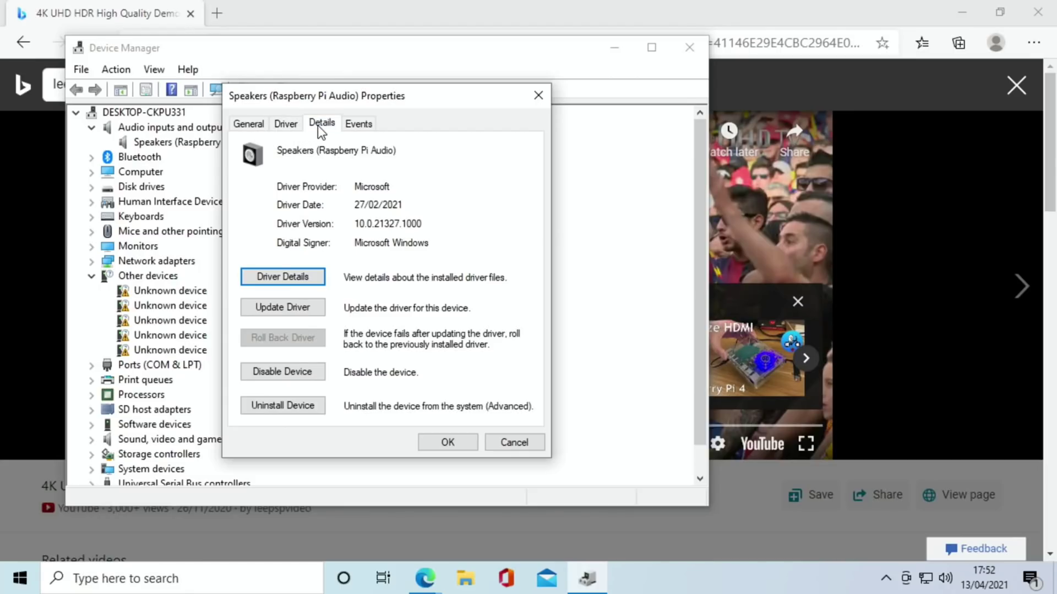
pyautogui.click(358, 126)
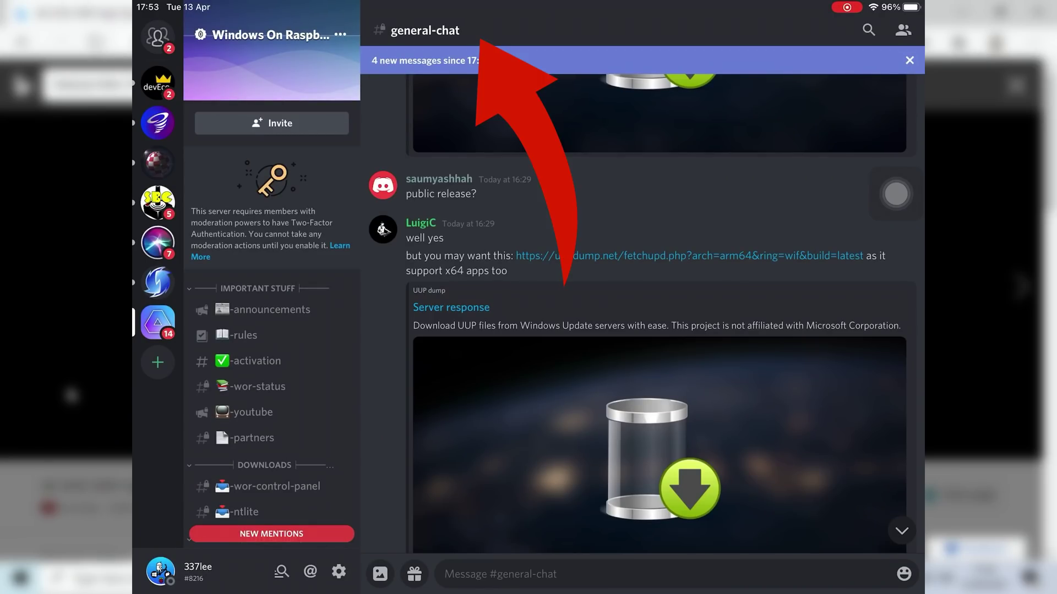
# Jump from general-chat's pinned messages to the analog audio jack announcement with its v0.8 drivers link
pyautogui.click(425, 31)
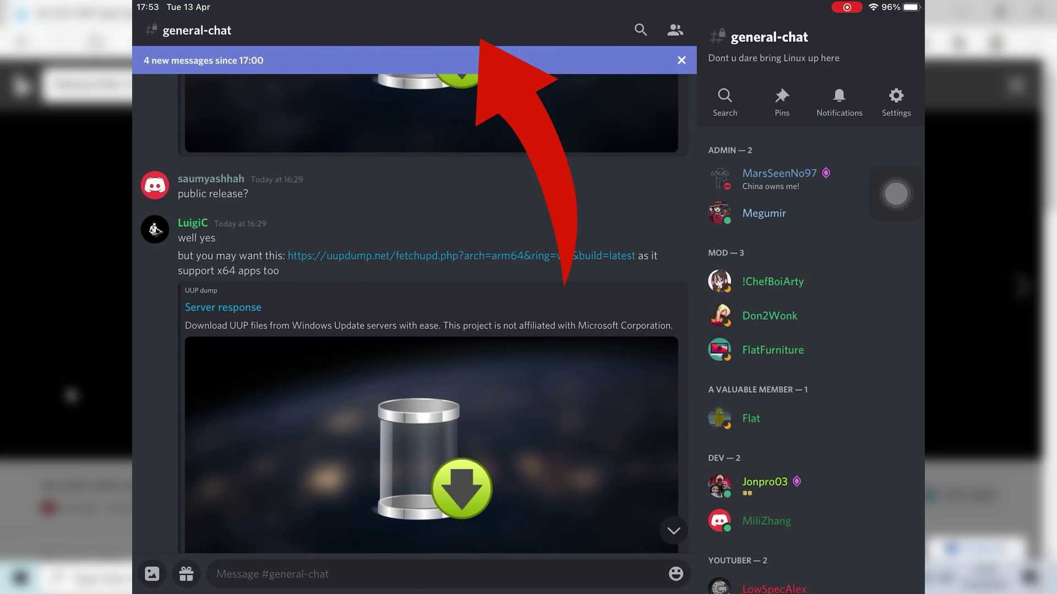
pyautogui.click(781, 101)
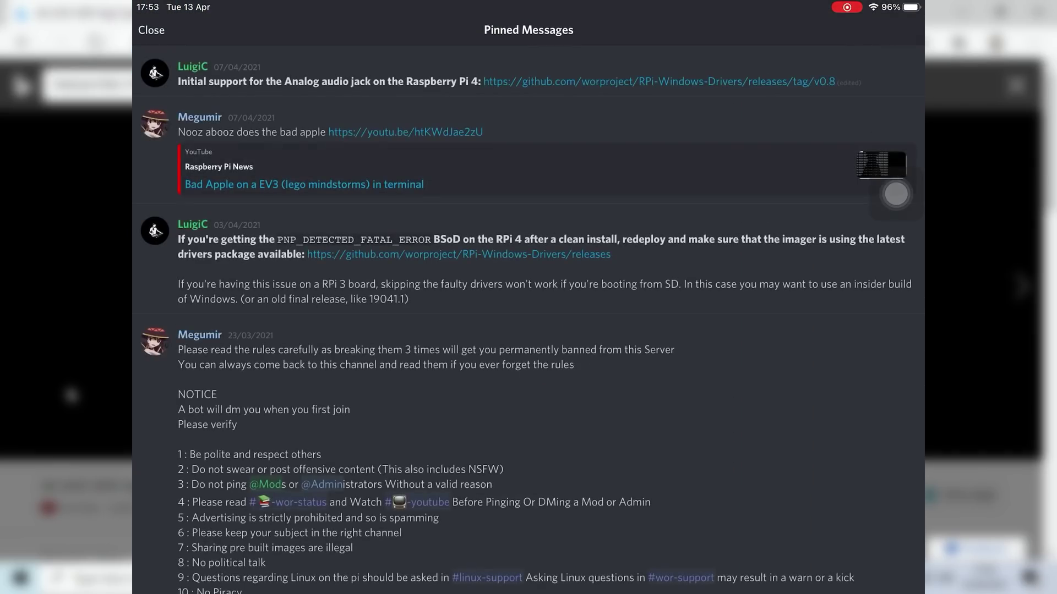
pyautogui.scroll(2, 376, 154)
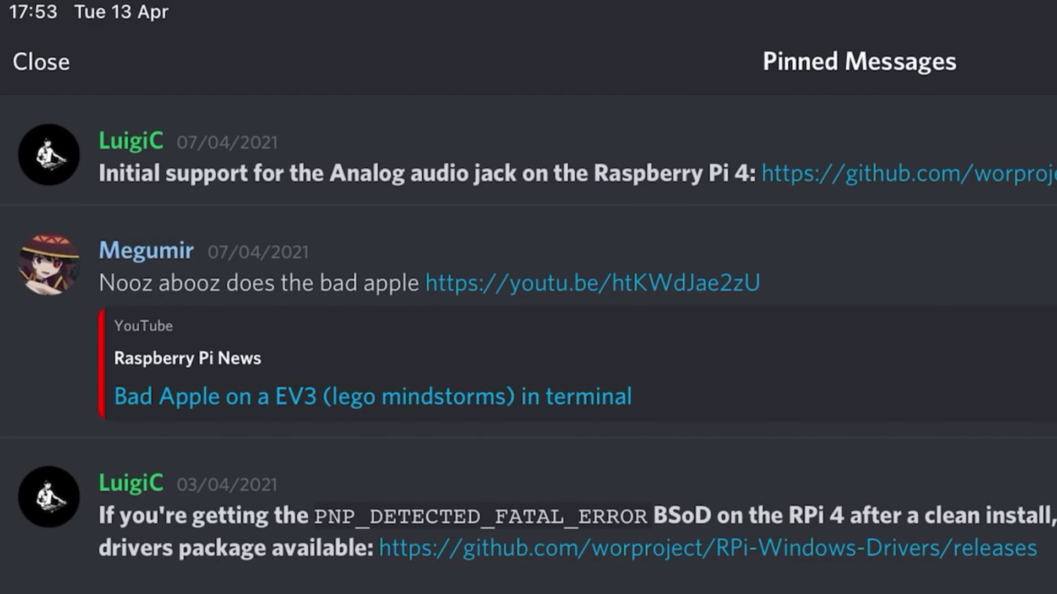
pyautogui.click(330, 165)
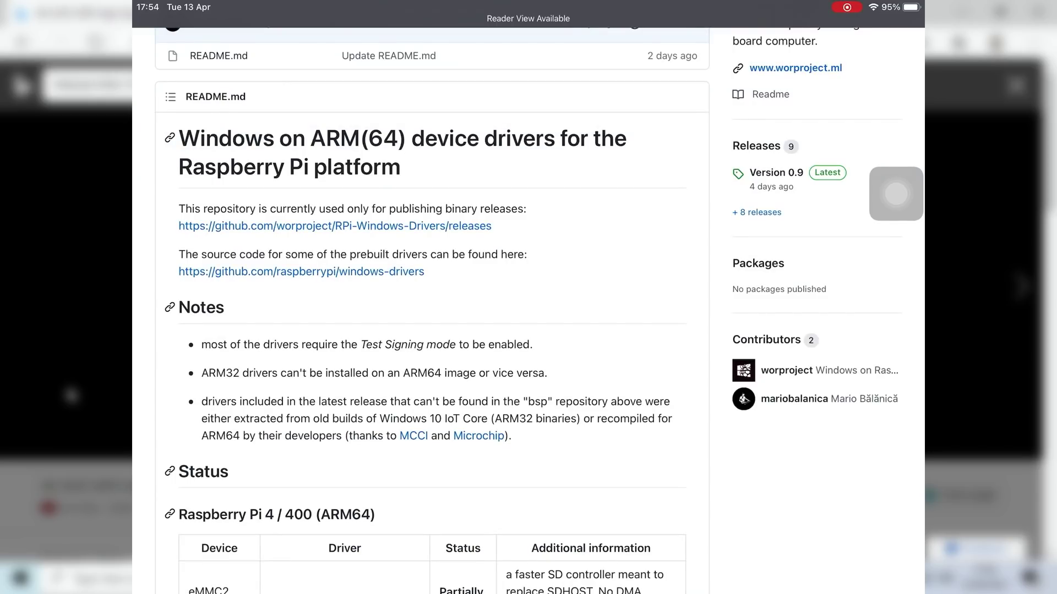
# Open the Version 0.9 release and scroll to its RPi4_Windows_ARM64_Drivers_v0.9.zip asset
pyautogui.click(335, 225)
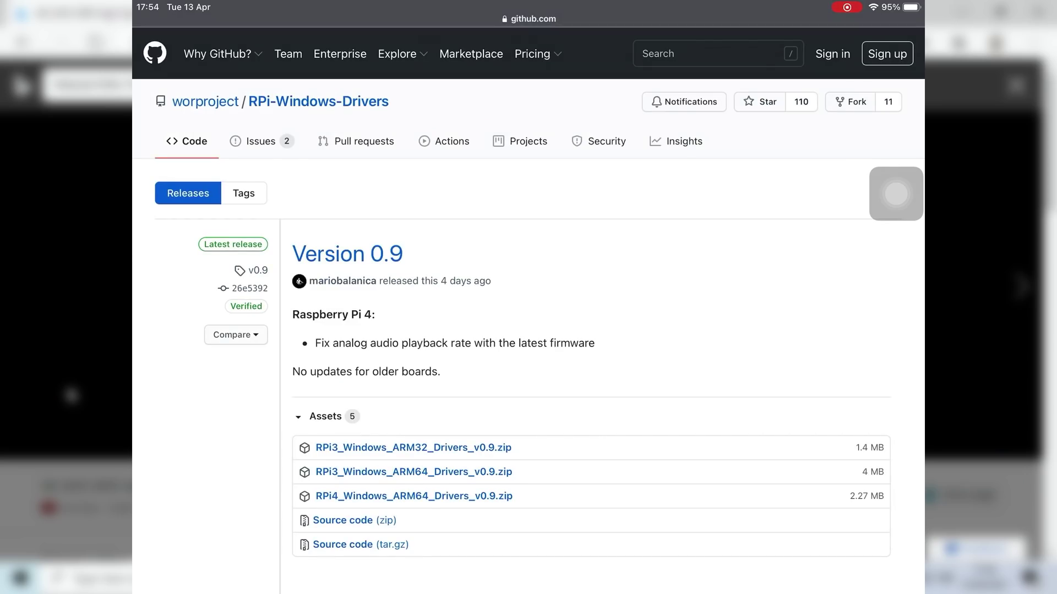
pyautogui.scroll(-3, 528, 308)
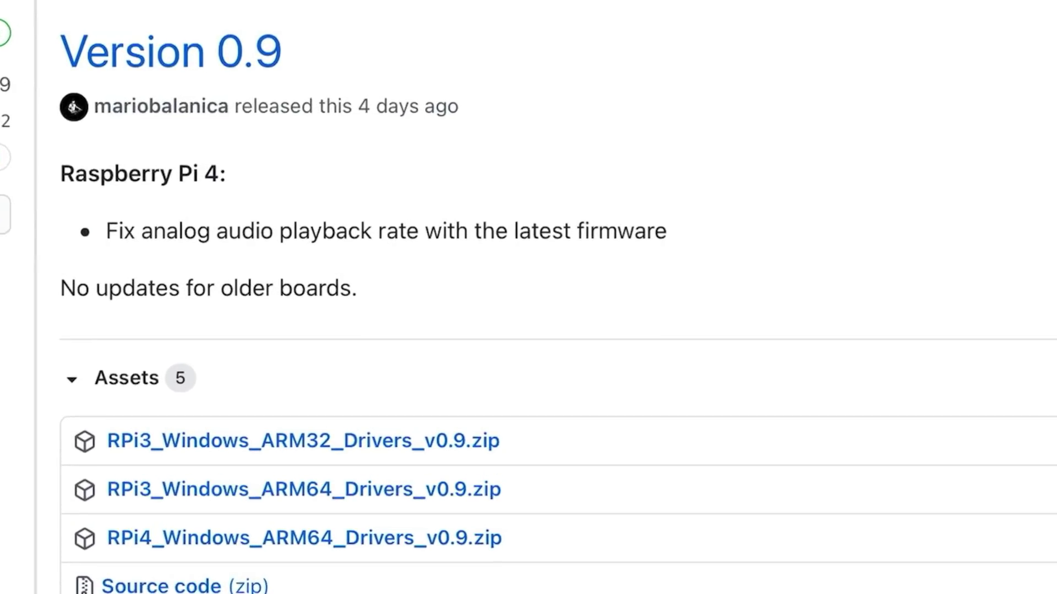
pyautogui.scroll(-6, 529, 385)
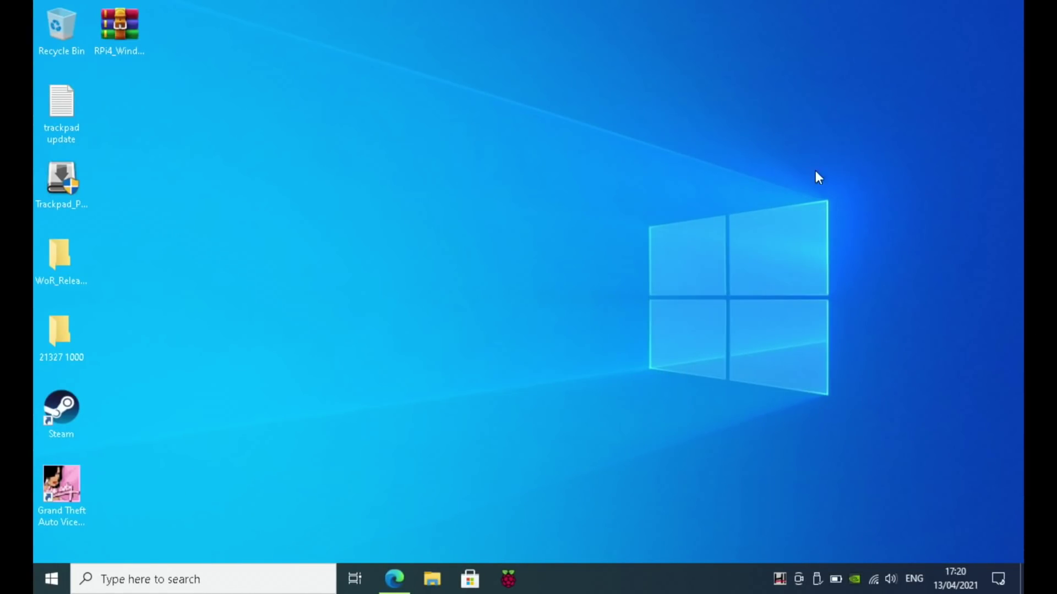
# Bring Edge forward and browse the YouTube channel's created playlists
pyautogui.click(394, 576)
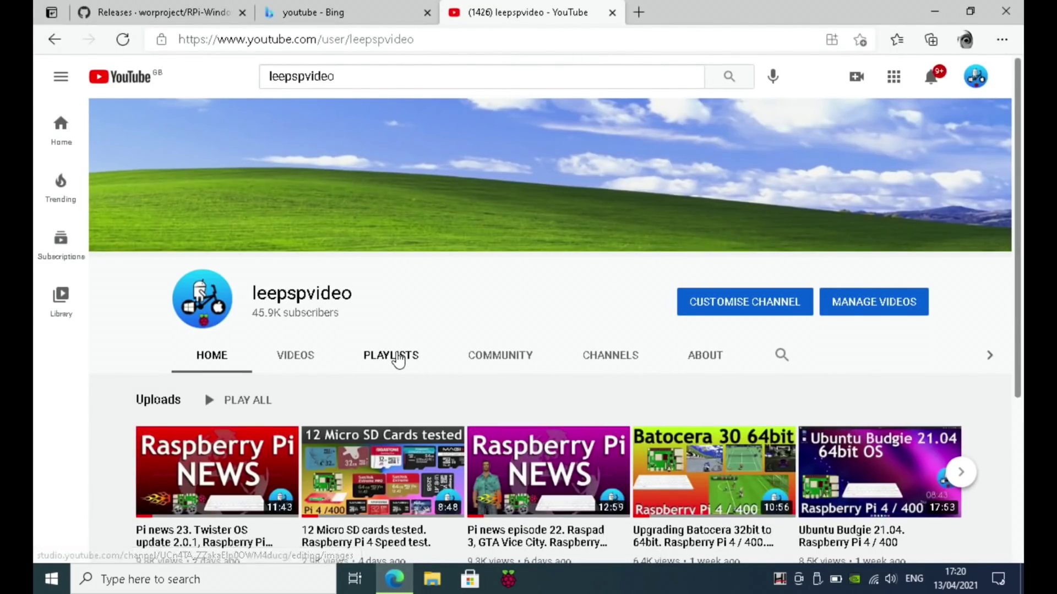
pyautogui.click(394, 359)
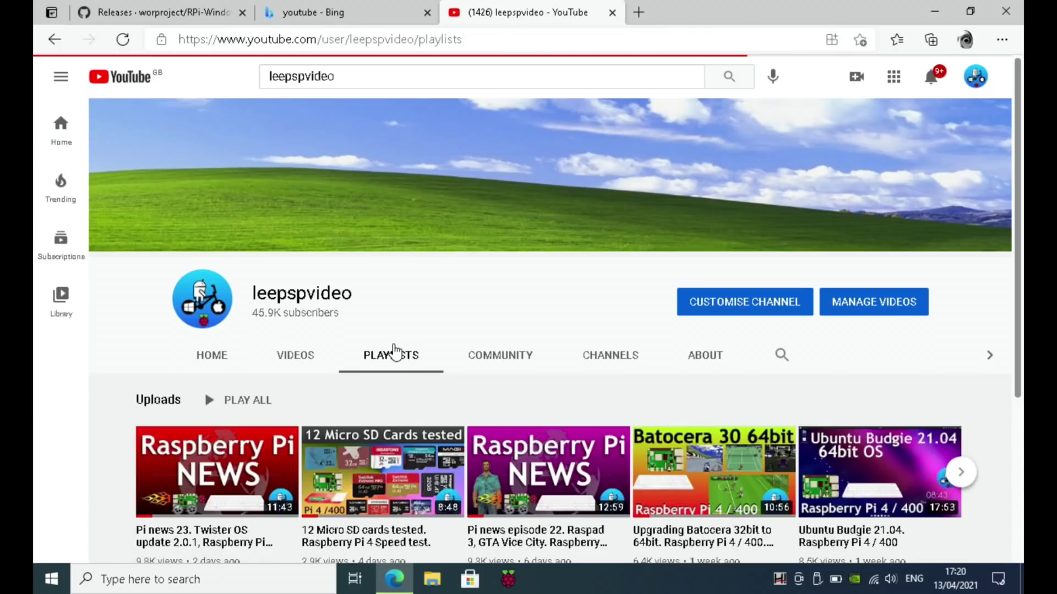
pyautogui.scroll(-1, 381, 338)
pyautogui.scroll(-3, 381, 338)
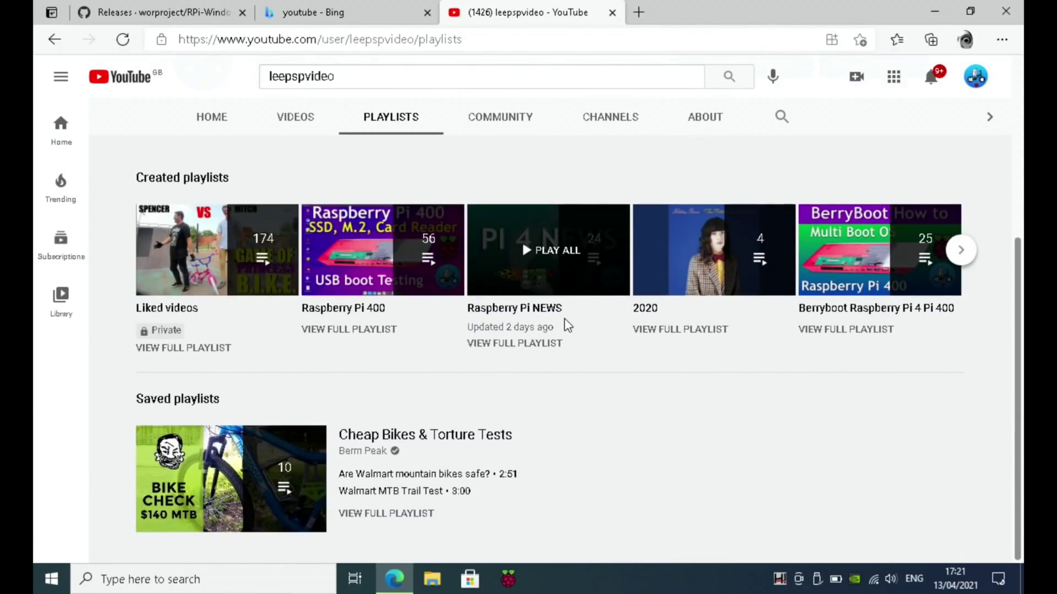
pyautogui.click(961, 250)
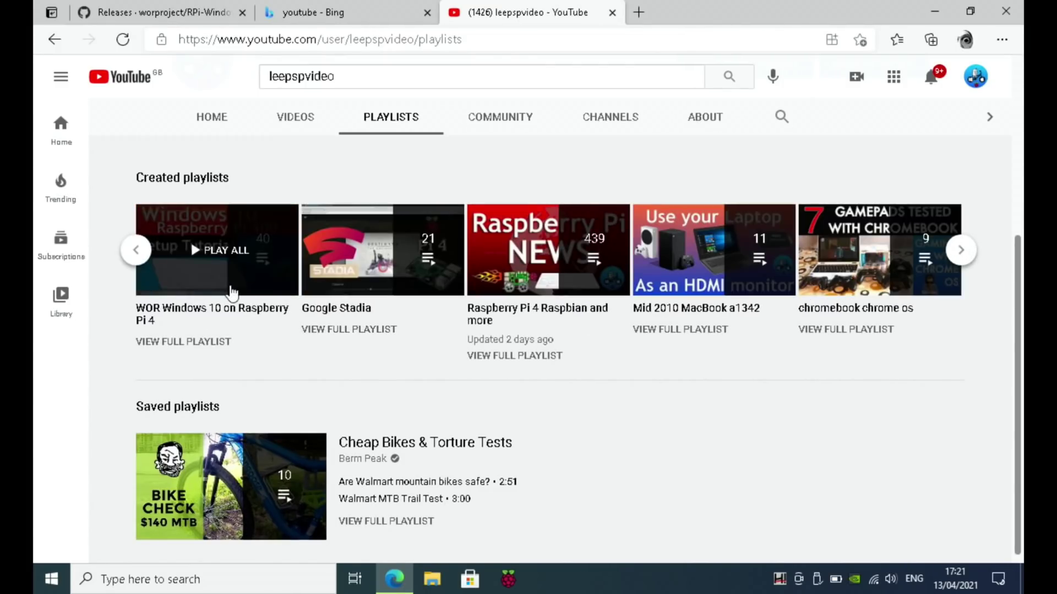
# Look through the WOR Windows 10 on Raspberry Pi 4 playlist, then close the YouTube and Bing tabs
pyautogui.click(197, 273)
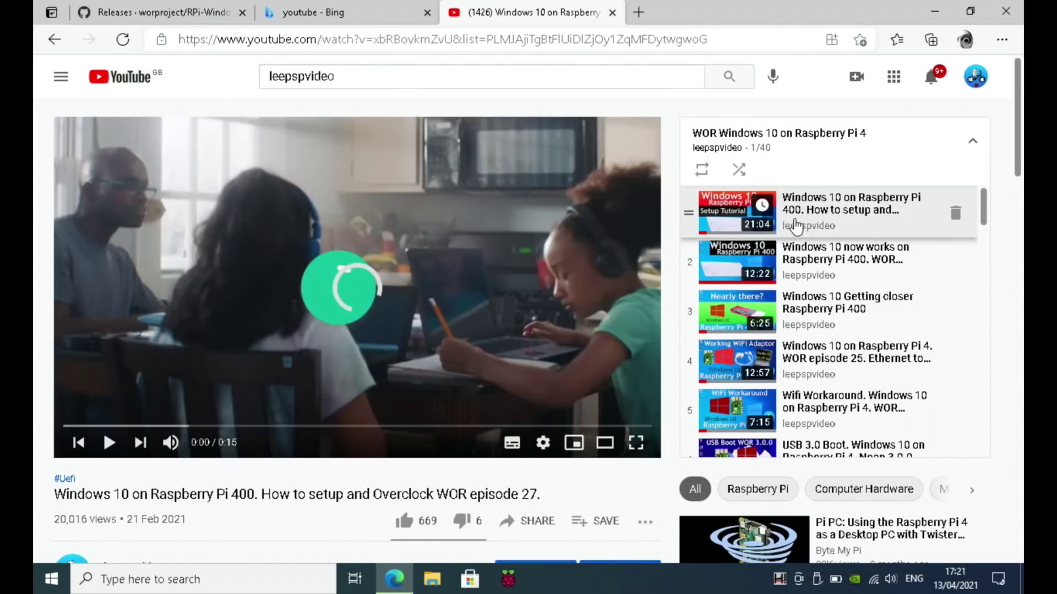
pyautogui.scroll(-2, 879, 286)
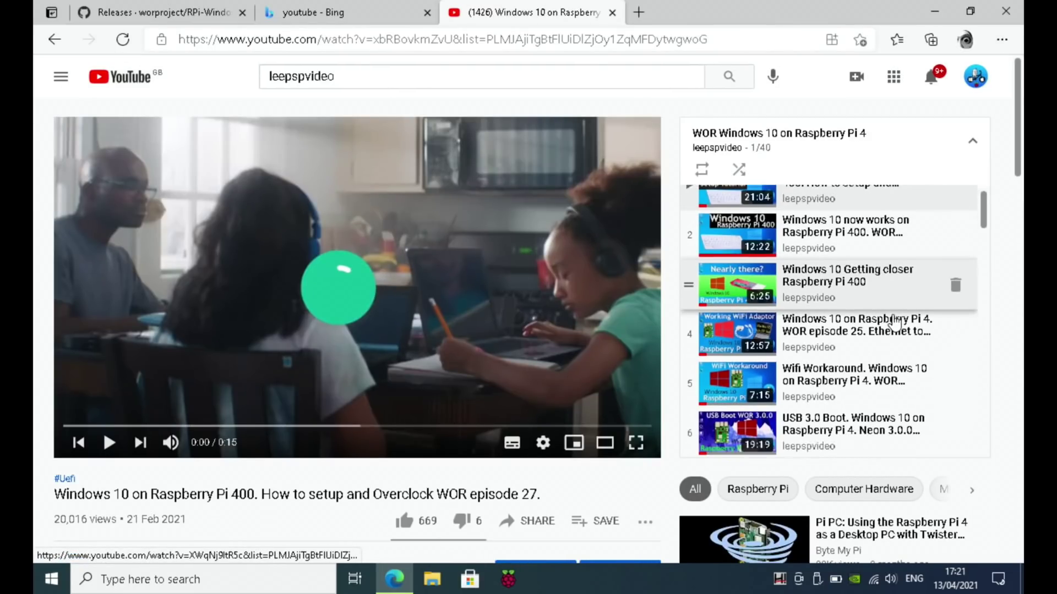
pyautogui.scroll(-1, 891, 317)
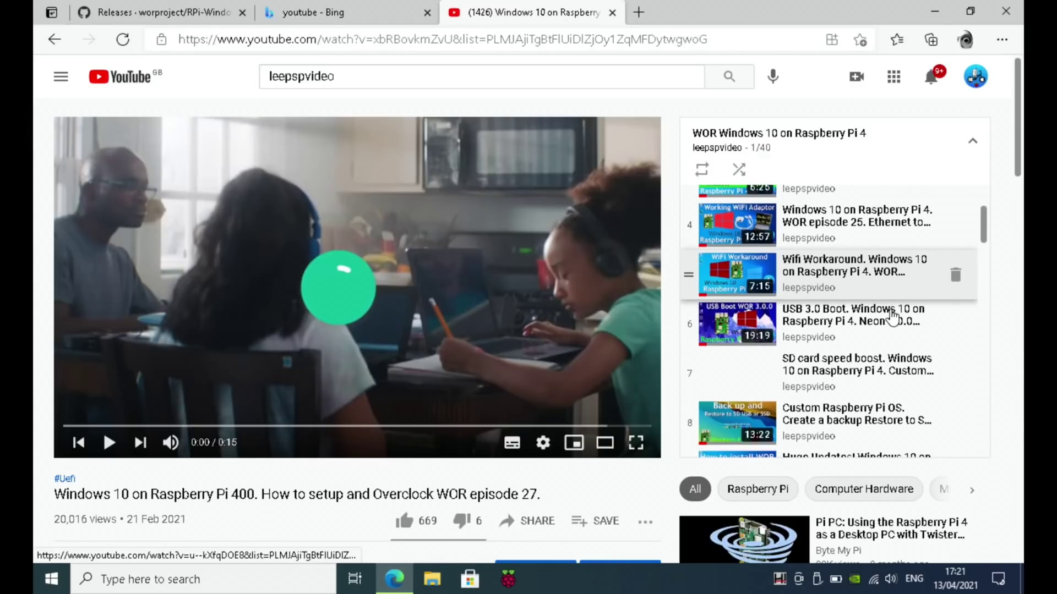
pyautogui.scroll(-1, 867, 318)
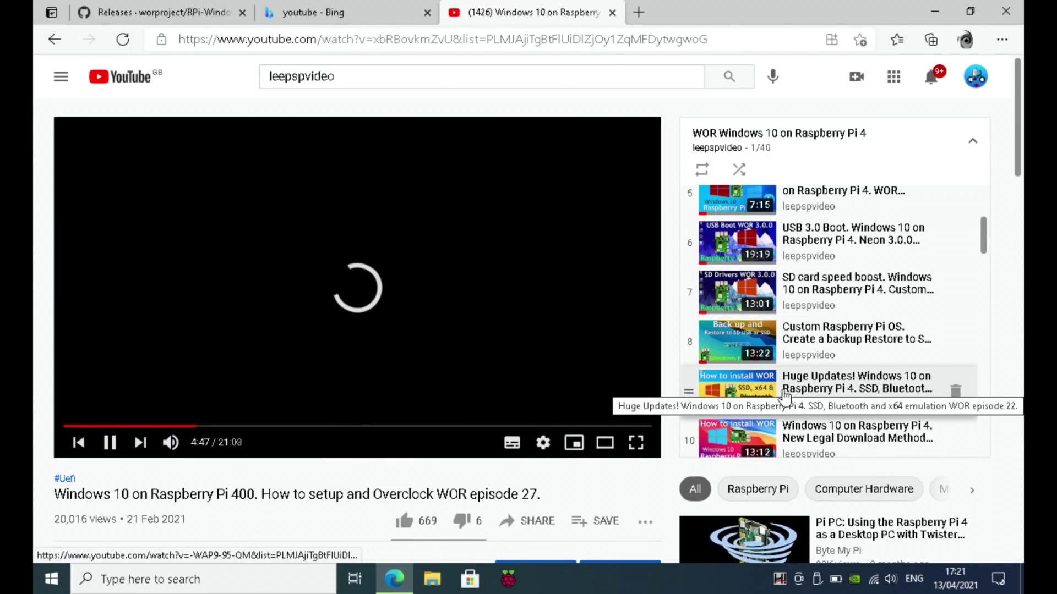
pyautogui.scroll(4, 824, 388)
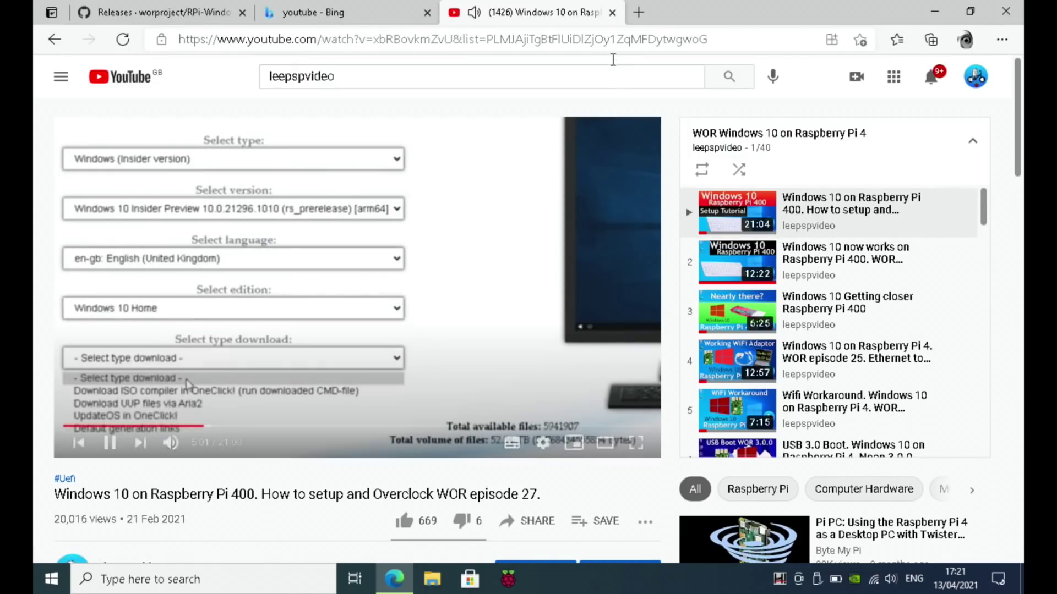
pyautogui.click(612, 12)
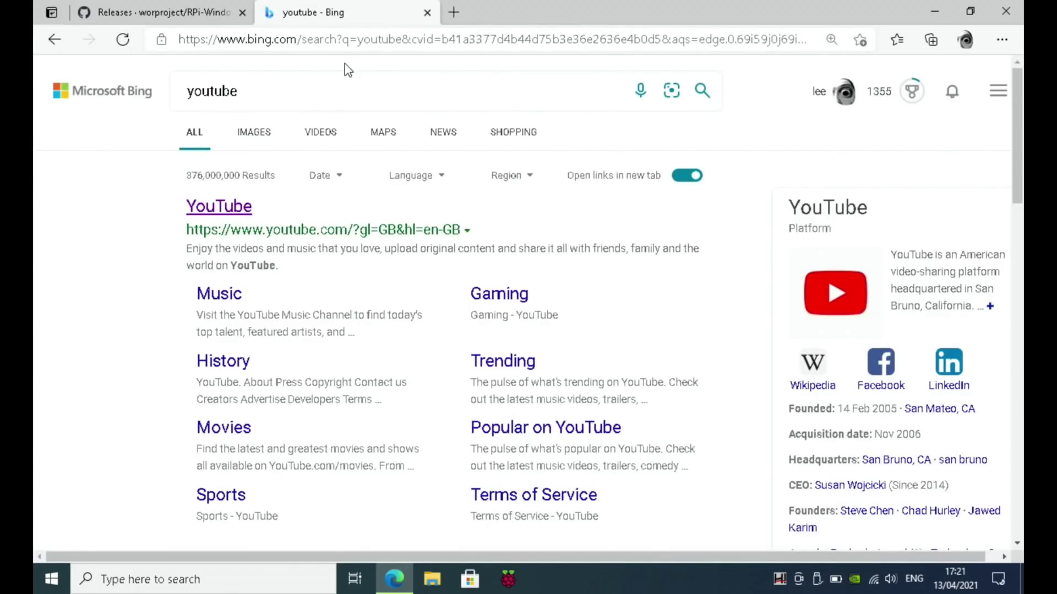
pyautogui.click(427, 12)
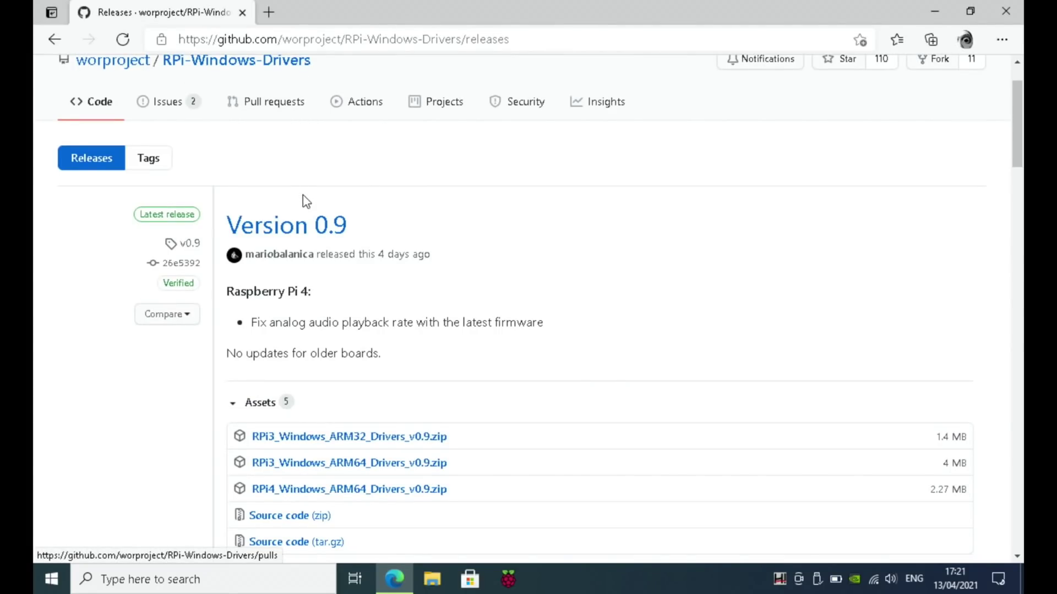
pyautogui.scroll(1, 235, 165)
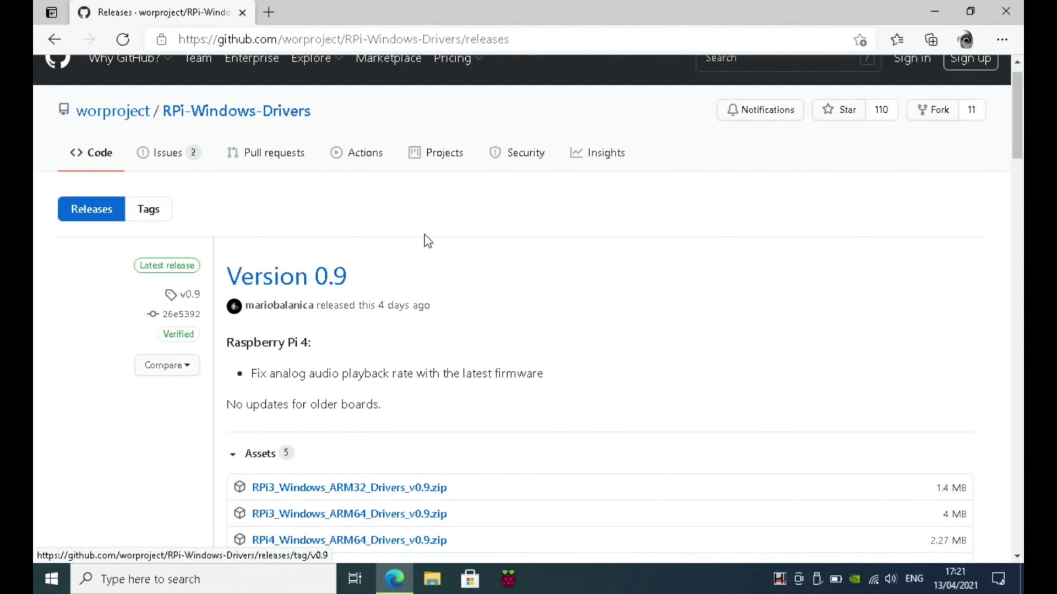
pyautogui.scroll(-1, 502, 231)
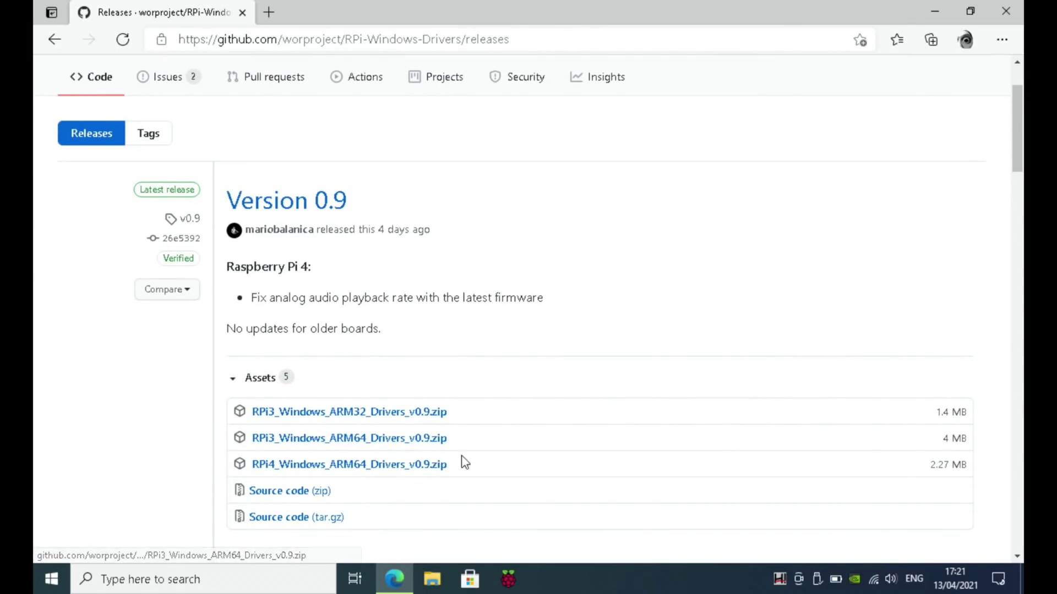
pyautogui.scroll(-1, 525, 435)
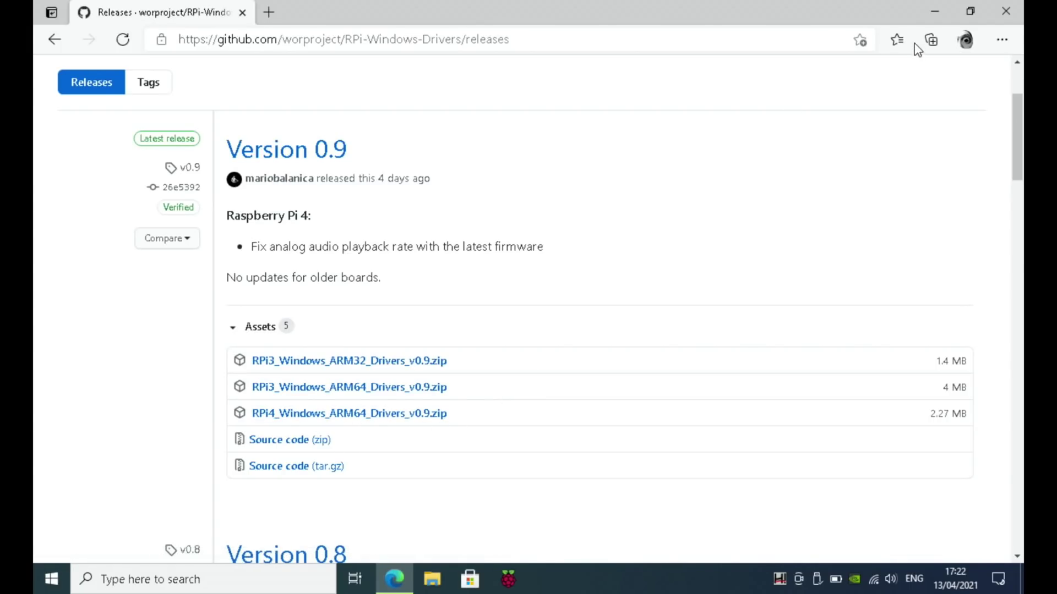
# Launch WoR from the desktop's WoR_Release_2.0.1 folder, approving the User Account Control prompt
pyautogui.click(939, 15)
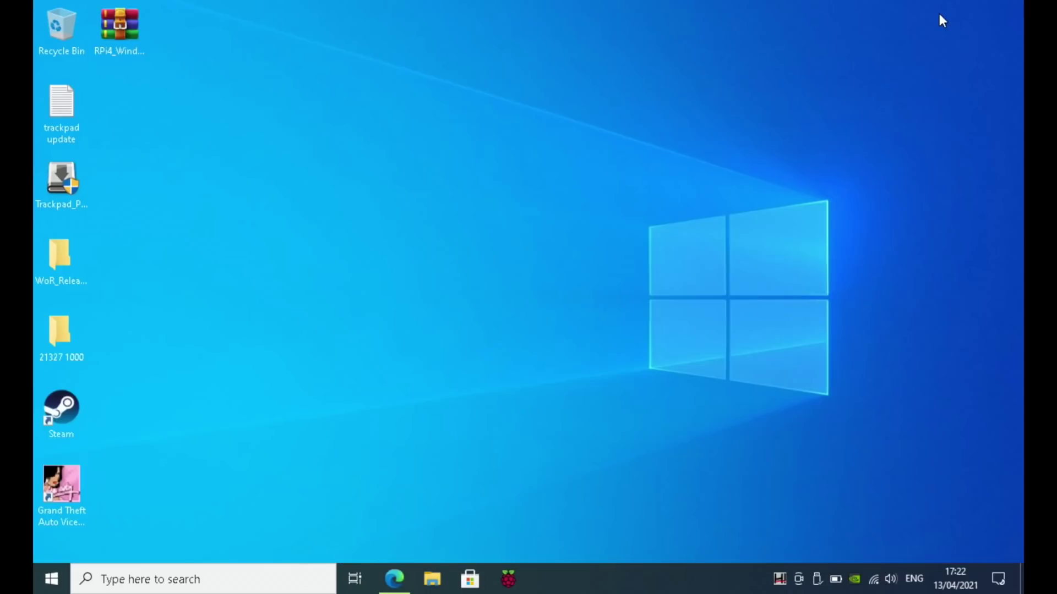
pyautogui.click(135, 31)
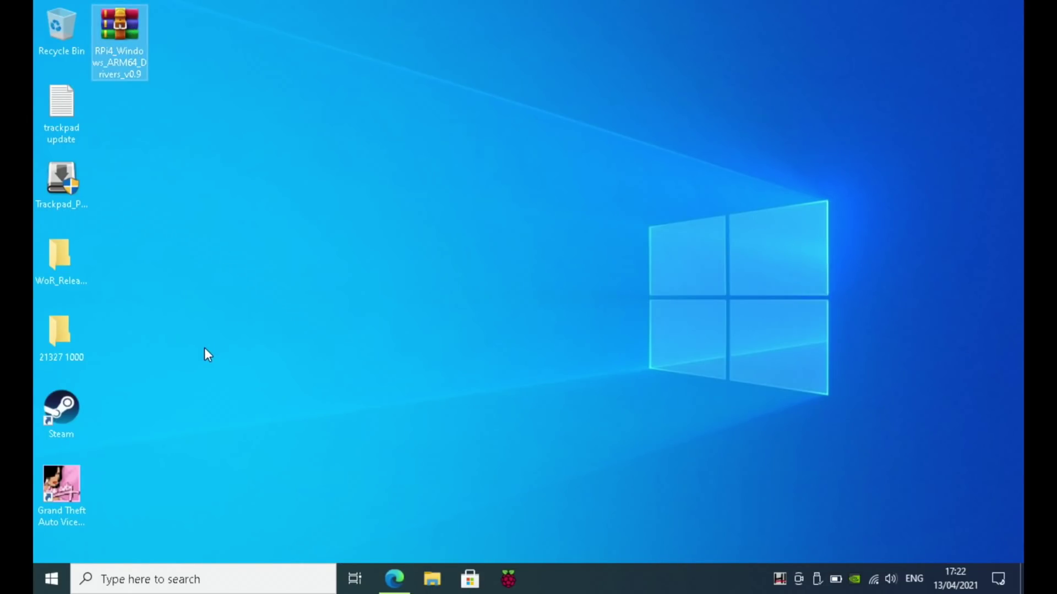
pyautogui.click(58, 266)
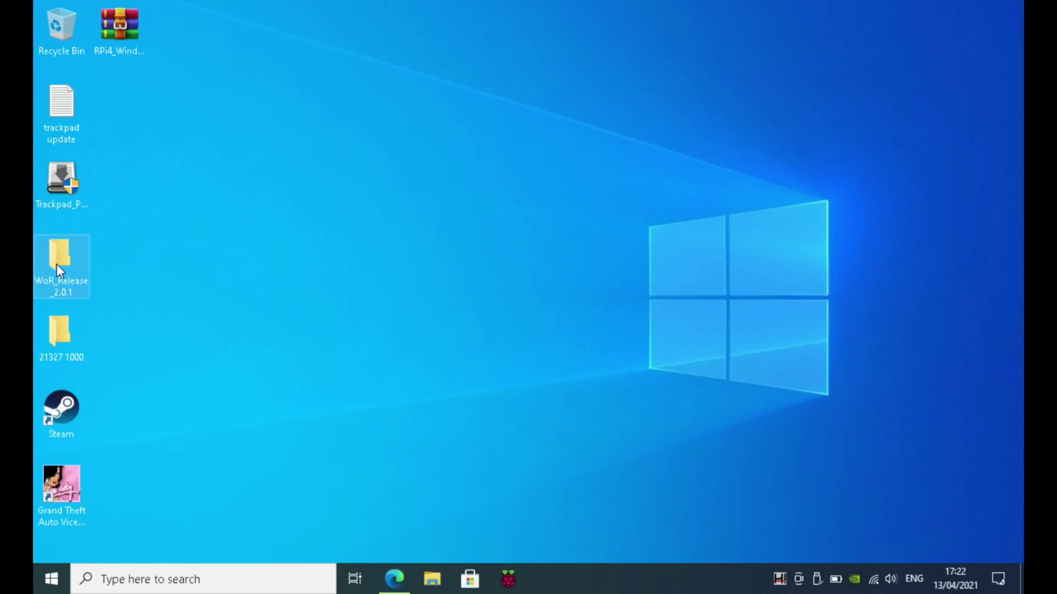
pyautogui.doubleClick(57, 264)
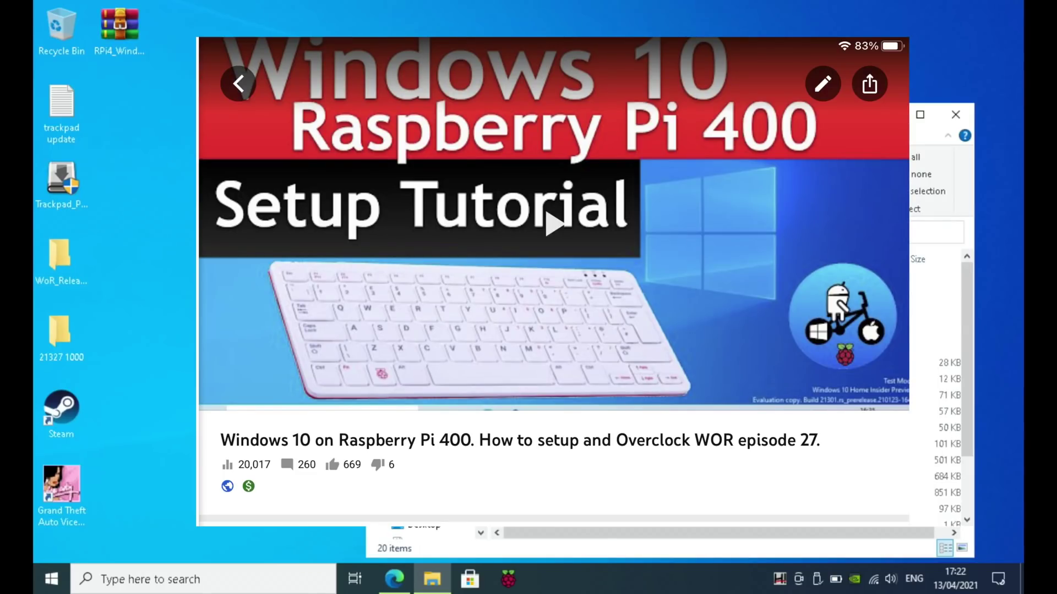
pyautogui.scroll(-2, 715, 355)
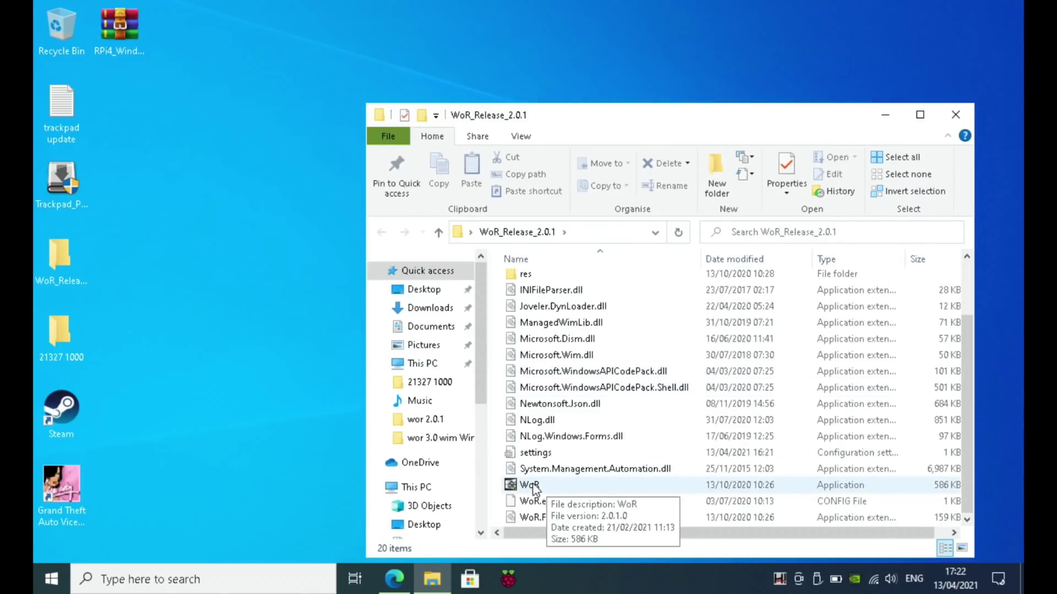
pyautogui.doubleClick(533, 486)
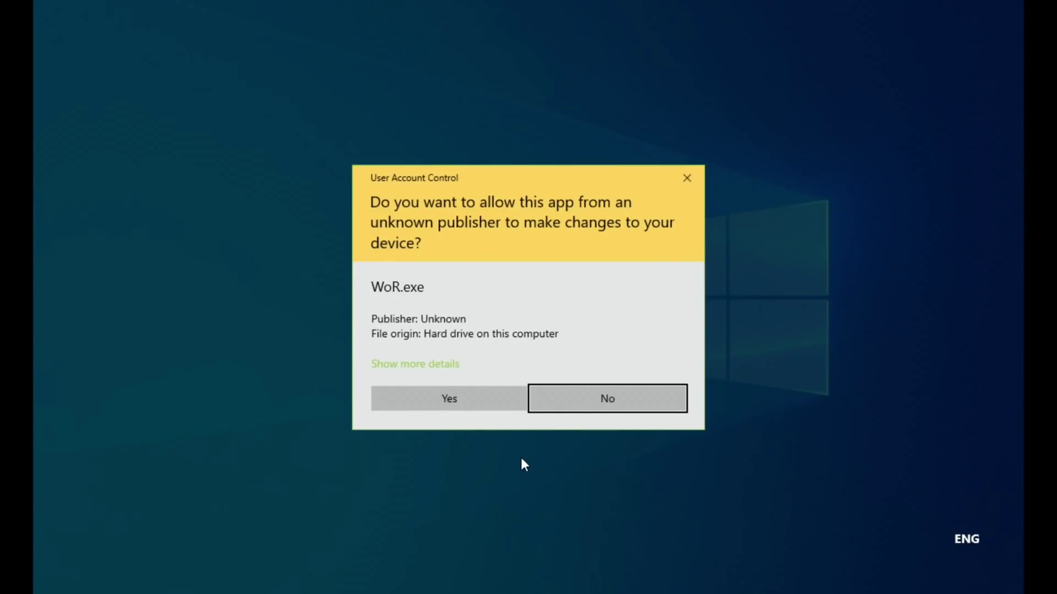
pyautogui.click(449, 399)
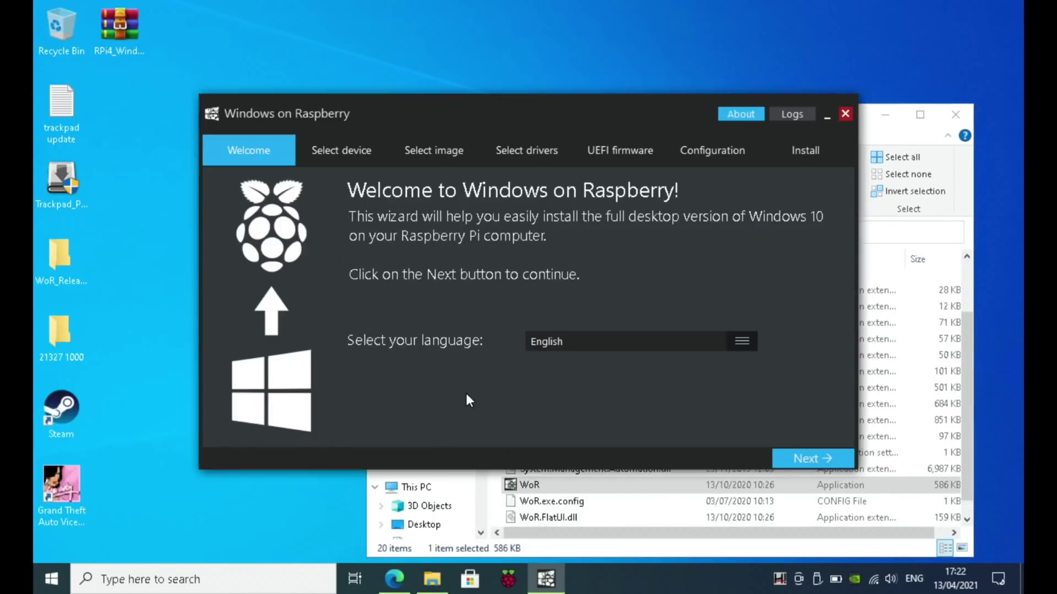
# Select Raspberry Pi 4 [ARM64] as the device and the Samsung flash drive (Disk 1) as storage
pyautogui.click(800, 455)
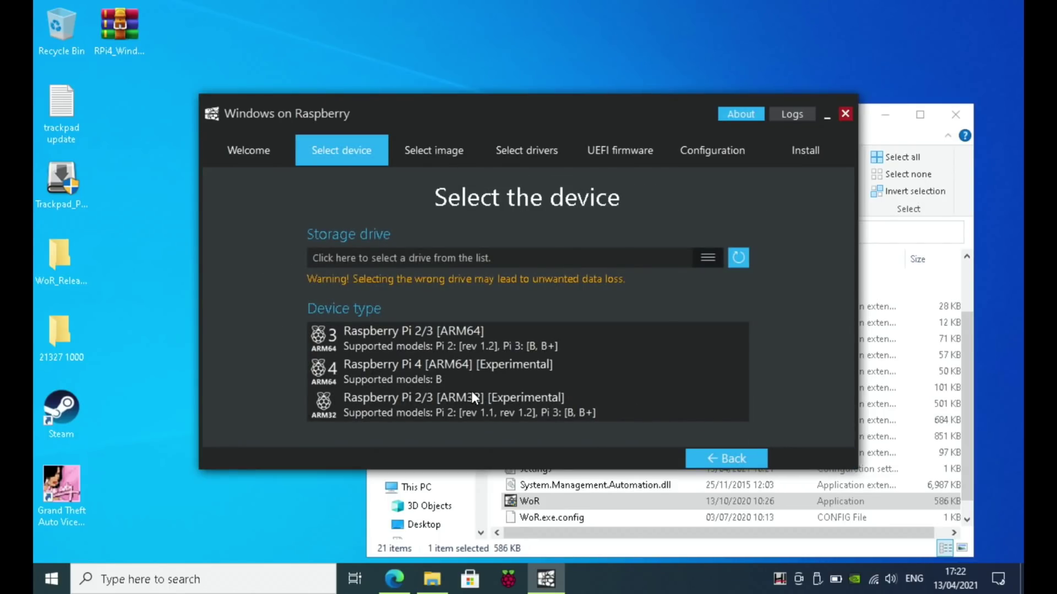
pyautogui.click(421, 368)
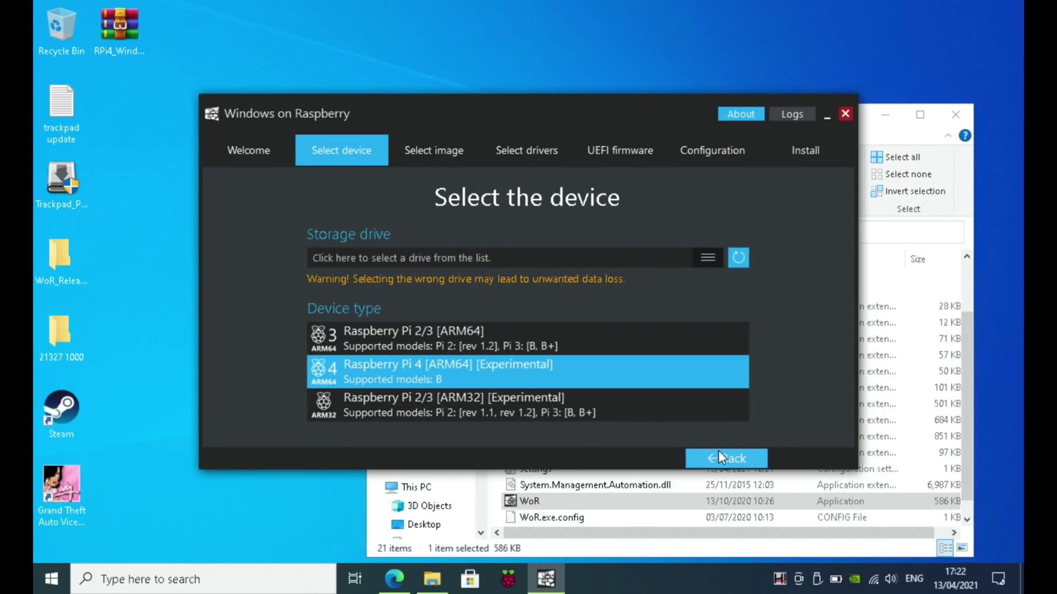
pyautogui.click(712, 253)
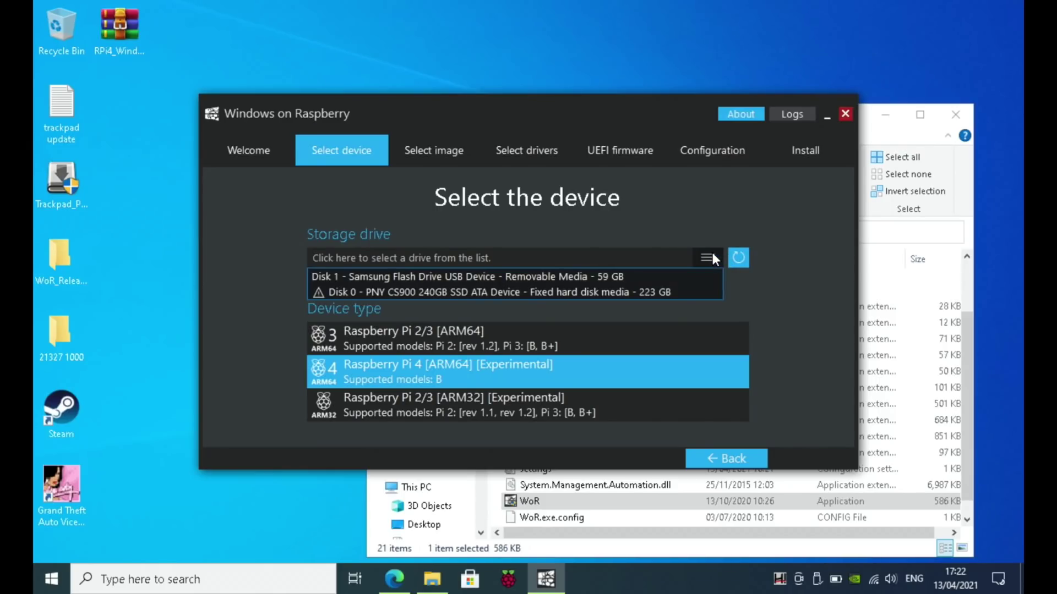
pyautogui.click(610, 276)
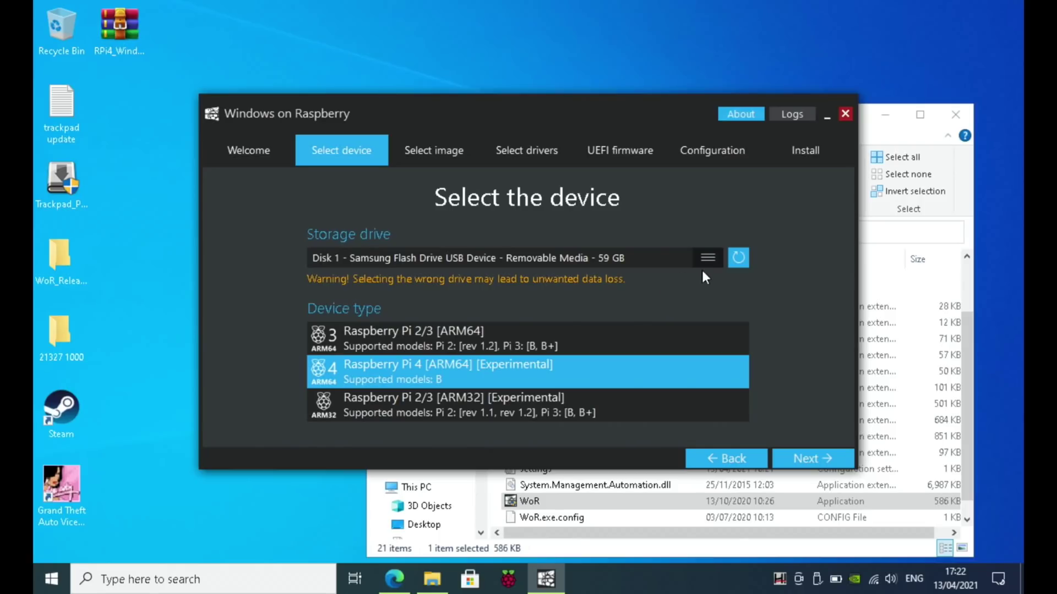
# Load the 21327.1000 ISO as the Windows image, giving Windows 10 Home build 21327.1000
pyautogui.click(808, 457)
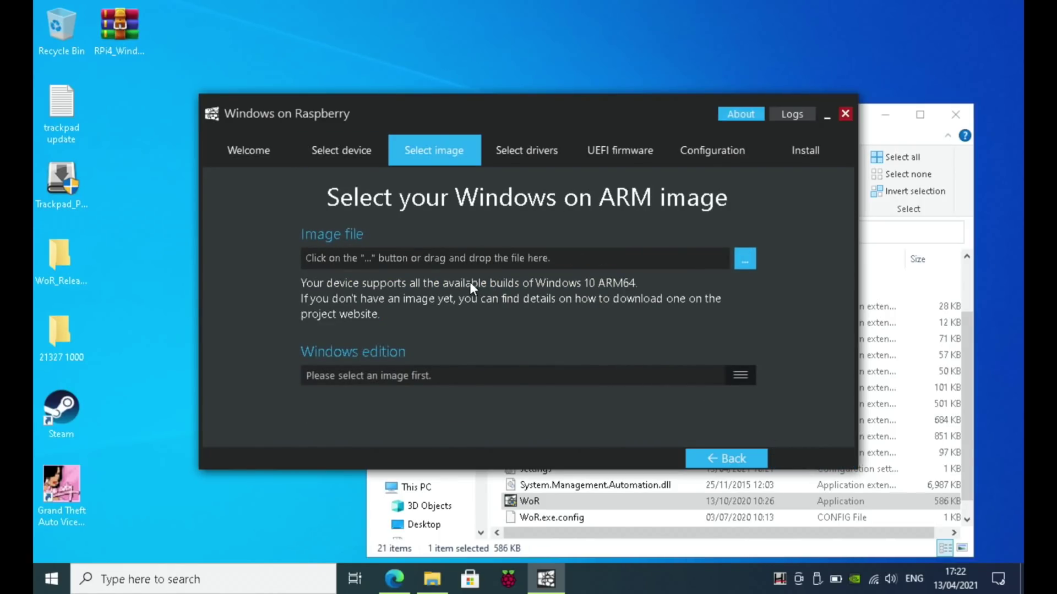
pyautogui.click(738, 257)
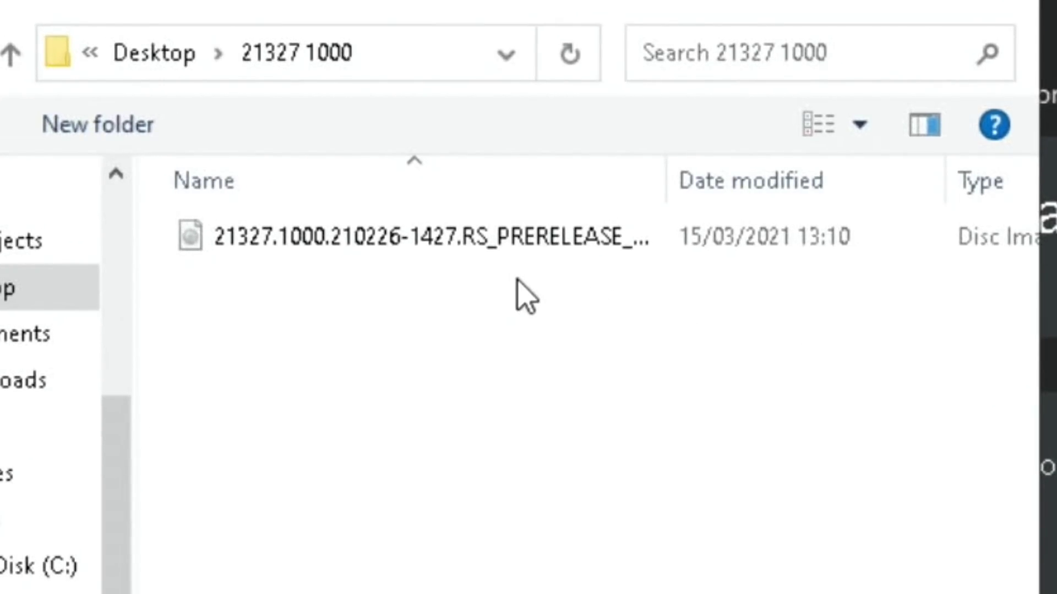
pyautogui.click(308, 242)
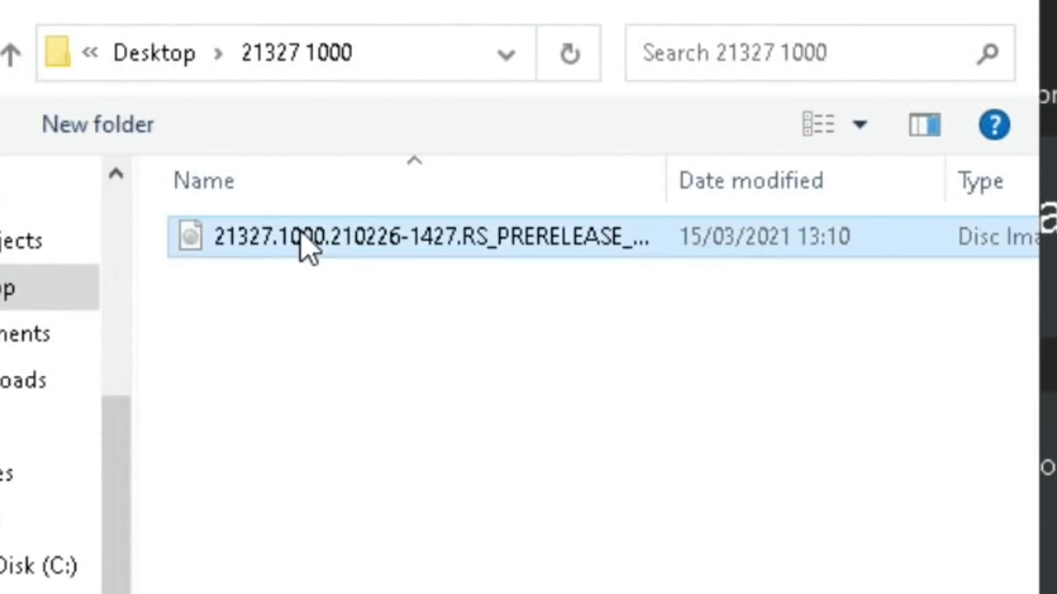
pyautogui.click(592, 589)
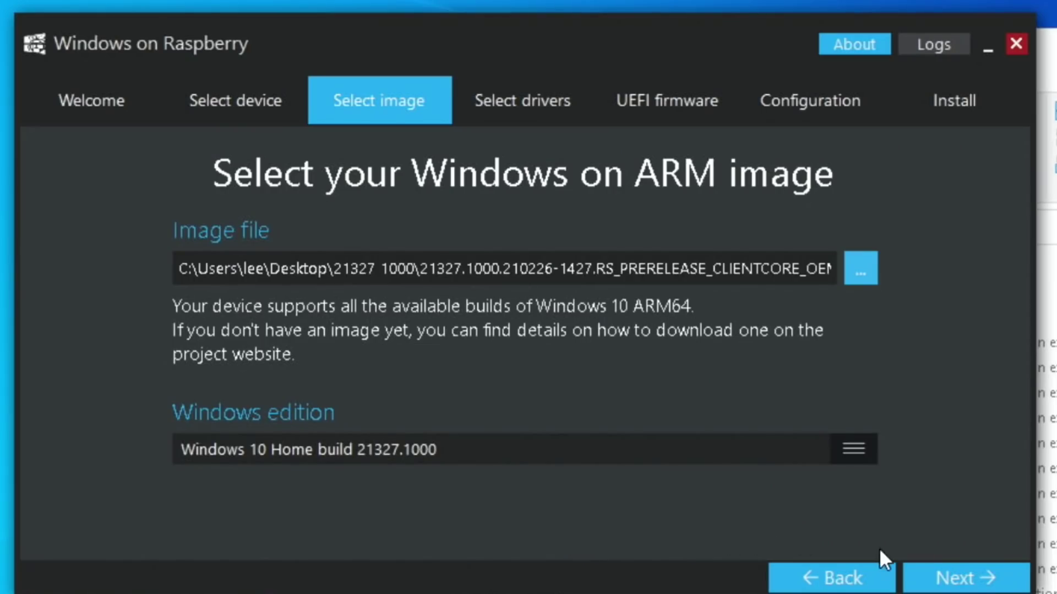
# Use the desktop RPi4 v0.9 driver zip as the local package, dismissing the outdated warning and accepting the license
pyautogui.click(958, 578)
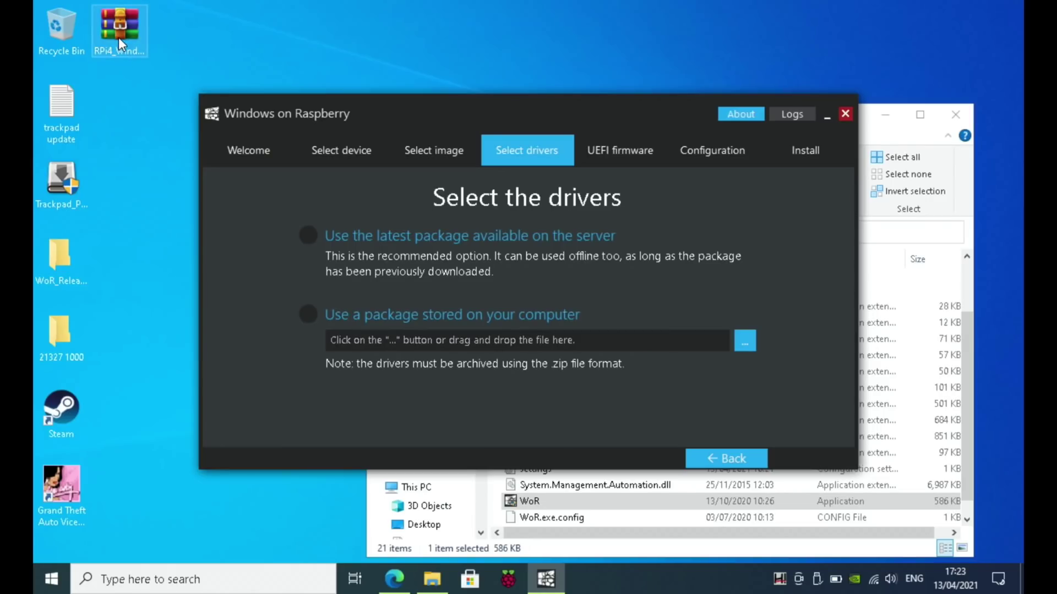
pyautogui.moveTo(117, 37); pyautogui.dragTo(376, 299)
pyautogui.moveTo(398, 340); pyautogui.dragTo(401, 338)
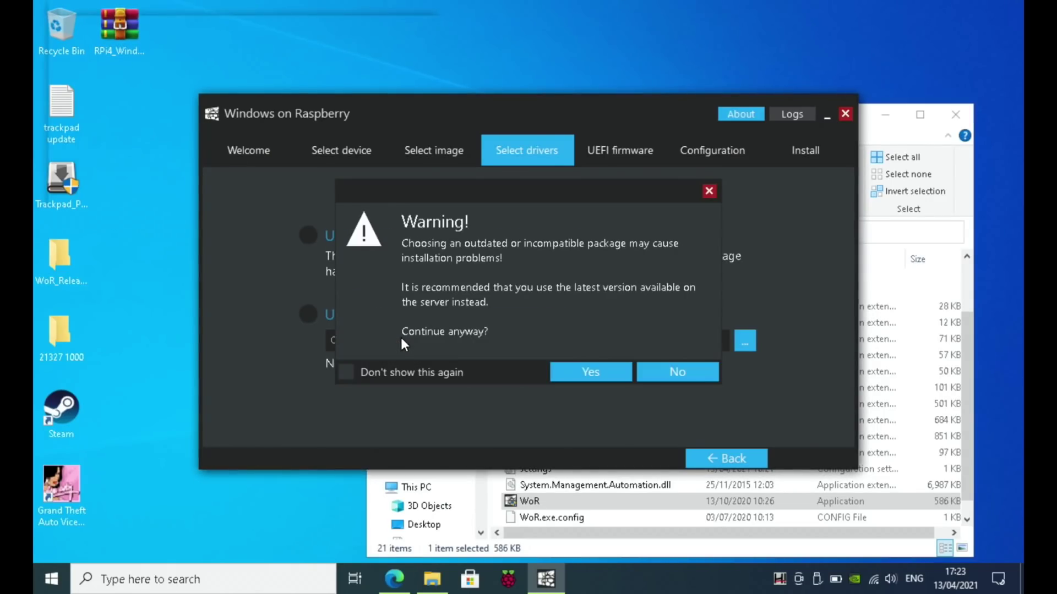
pyautogui.click(612, 371)
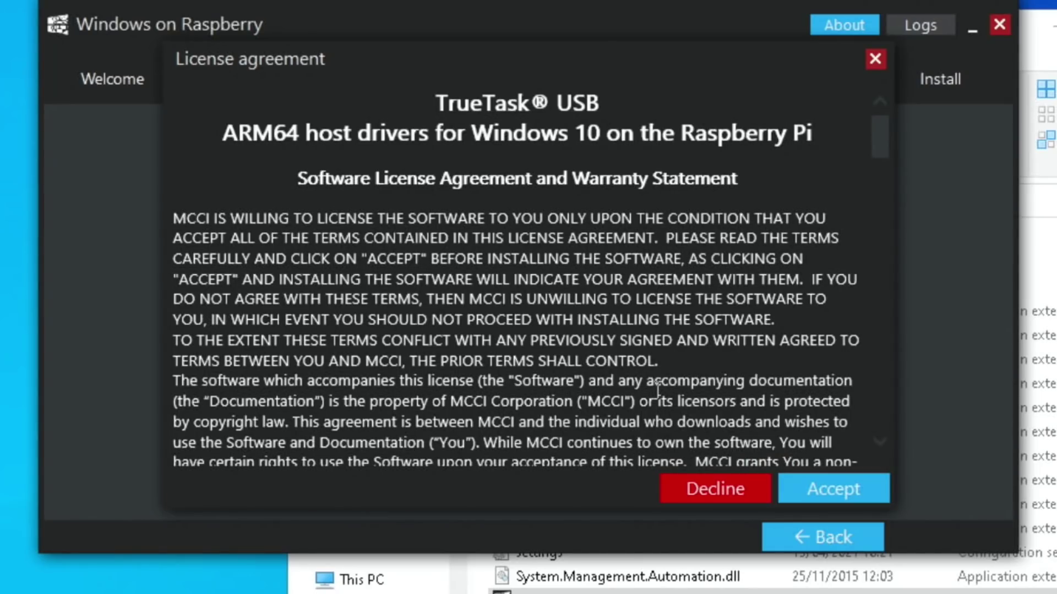
pyautogui.click(833, 486)
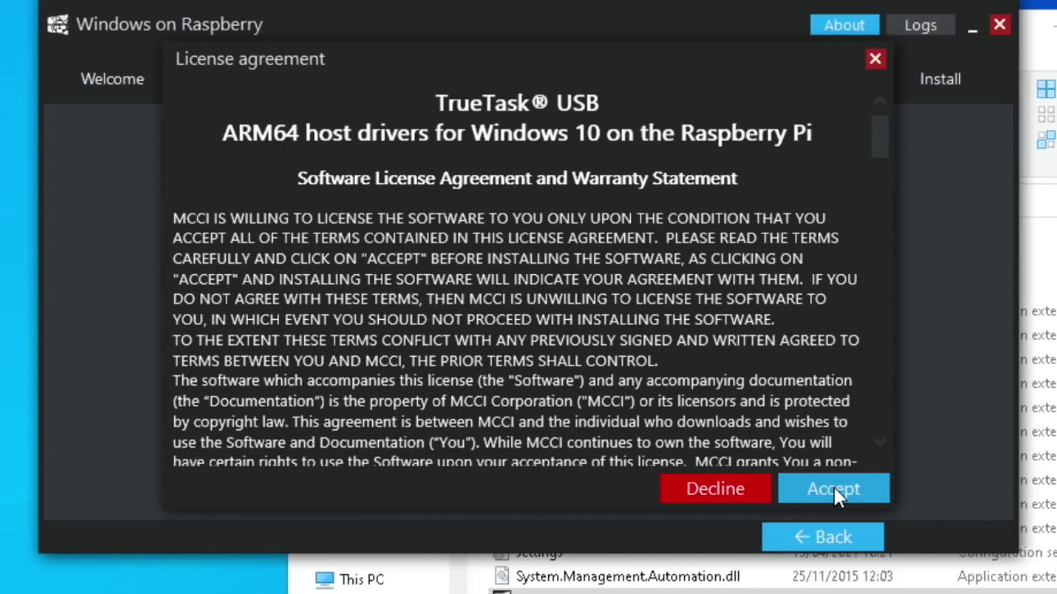
# Choose the latest UEFI firmware from the server, then close the WoR wizard and the WoR_Release_2.0.1 folder
pyautogui.click(962, 533)
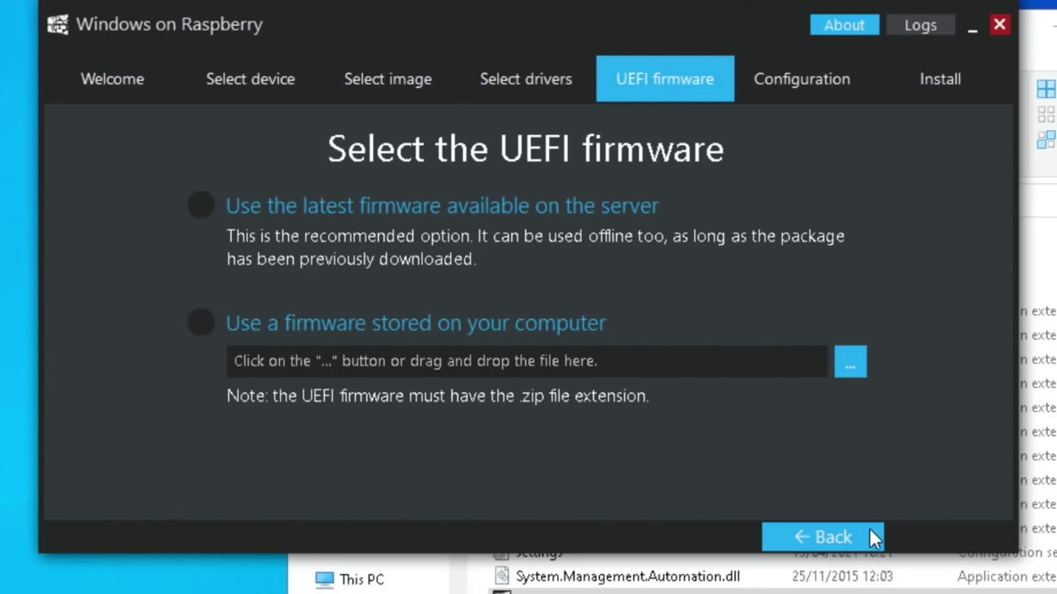
pyautogui.click(204, 206)
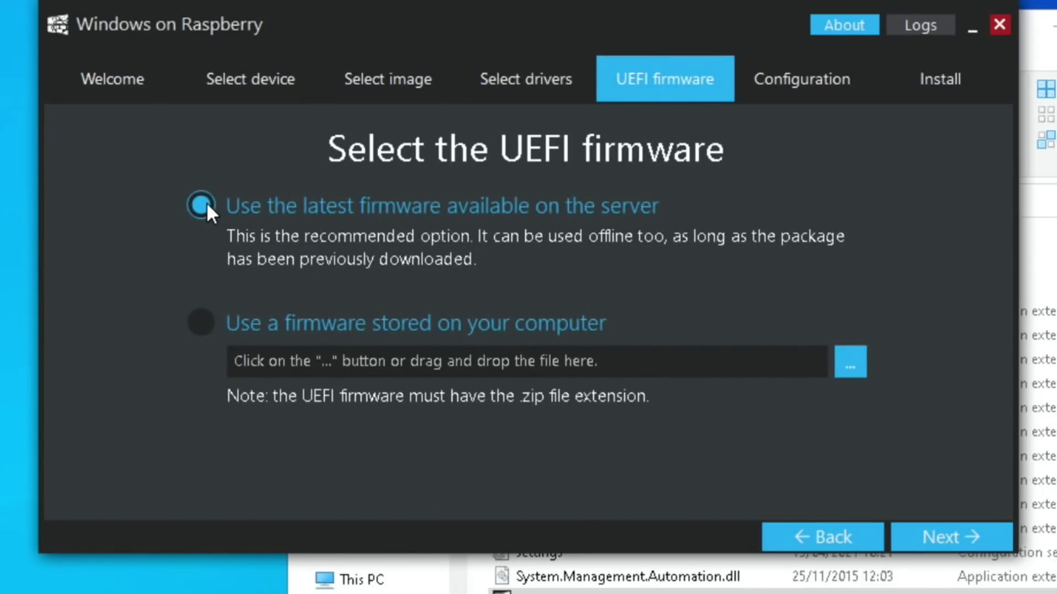
pyautogui.click(945, 535)
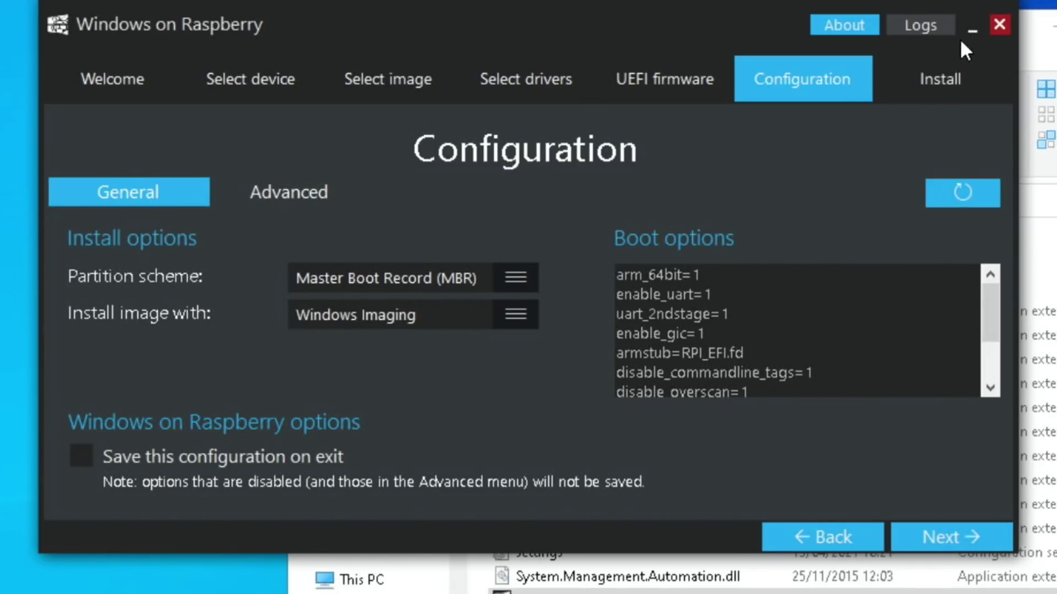
pyautogui.click(997, 24)
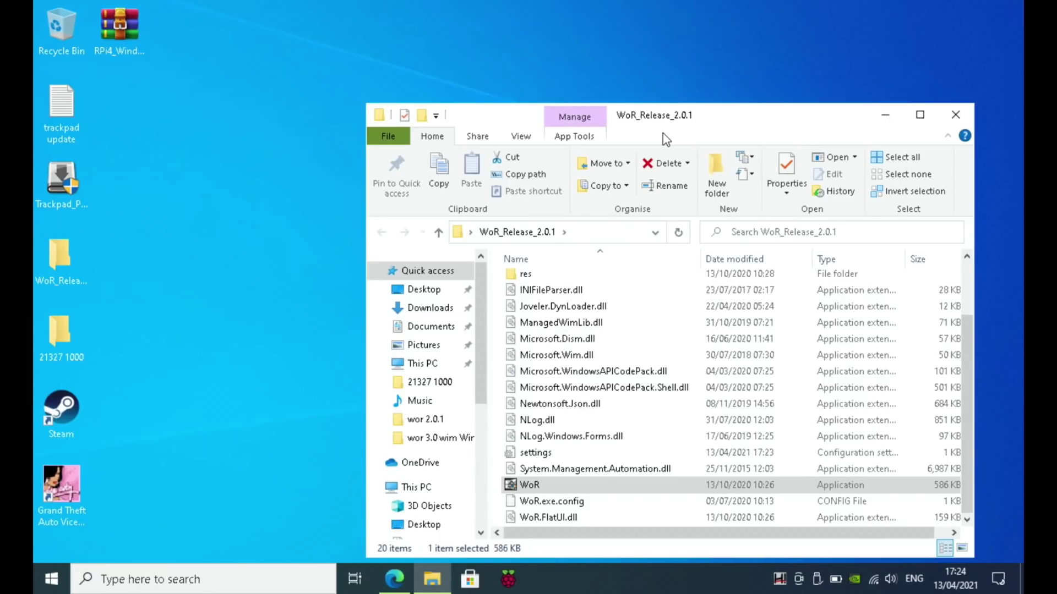
pyautogui.click(955, 115)
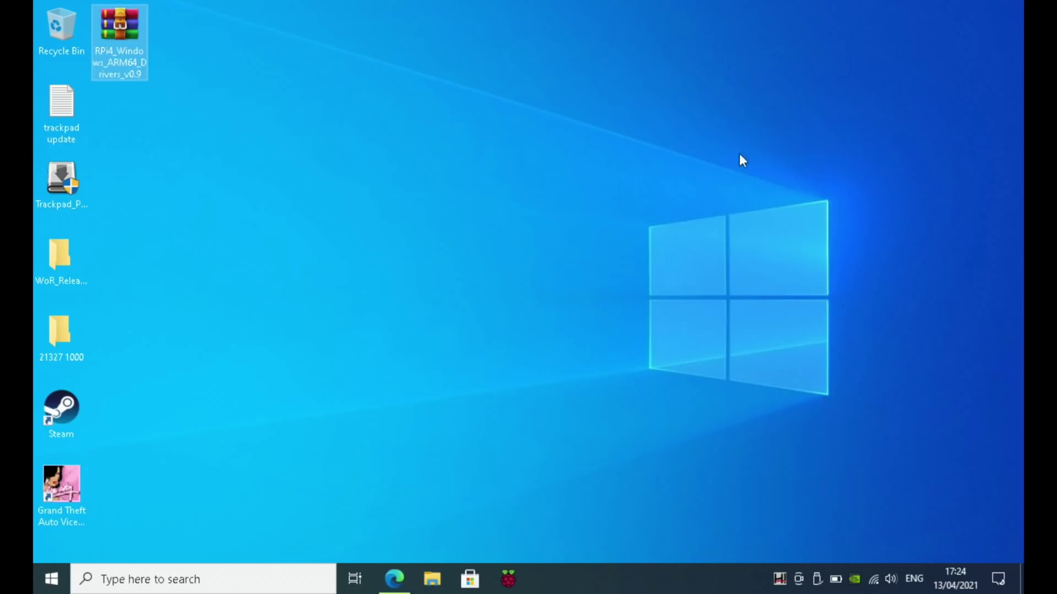